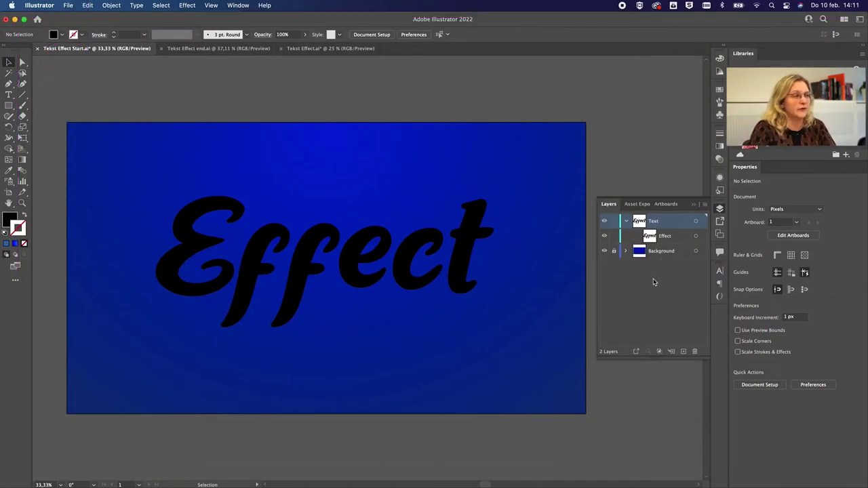
Step: Show the Appearance panel from the Window menu
click(236, 6)
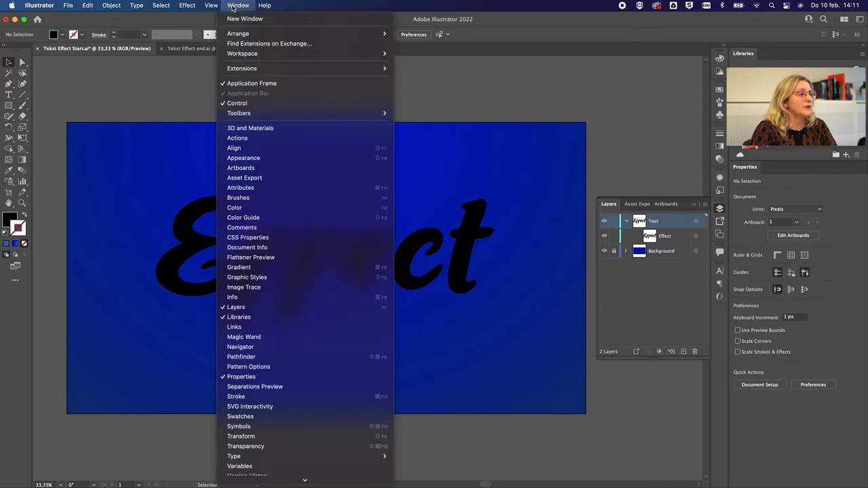
click(259, 158)
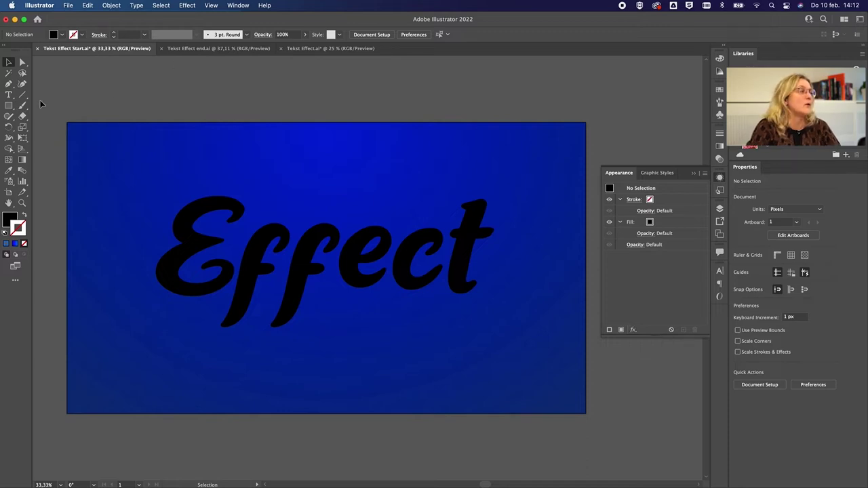
Step: Select the word Effect and add an extra white fill to it
click(8, 95)
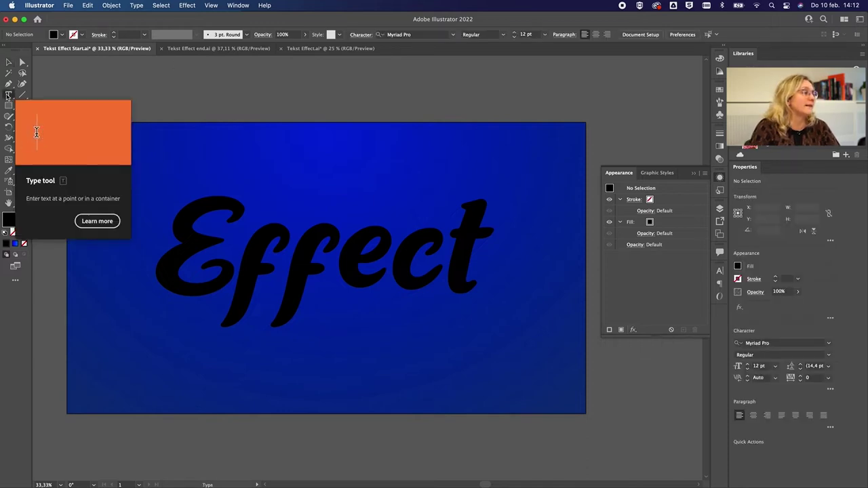
double_click(313, 269)
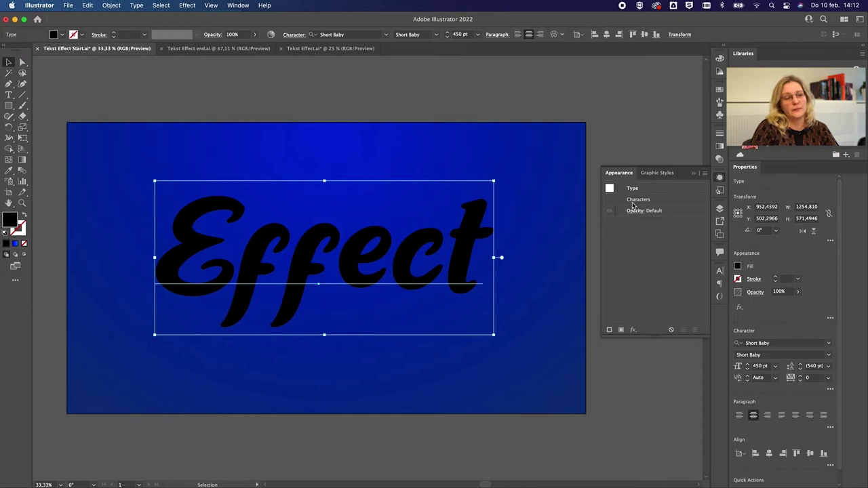
click(622, 332)
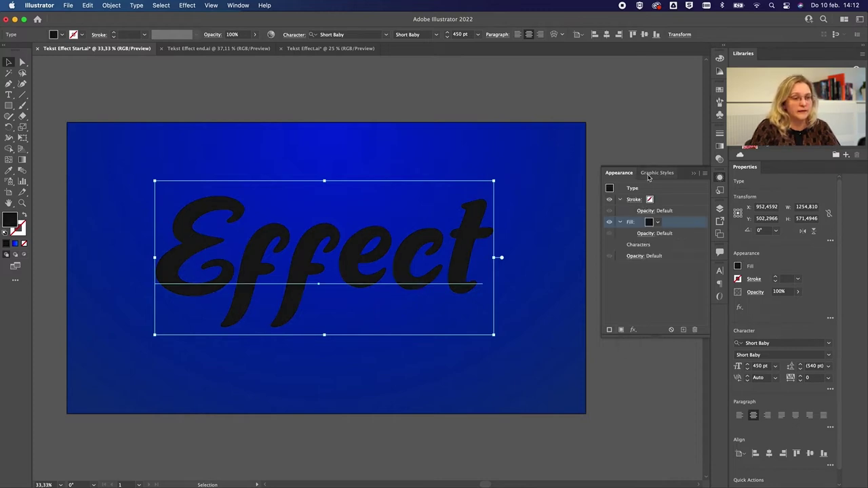
click(657, 223)
click(576, 239)
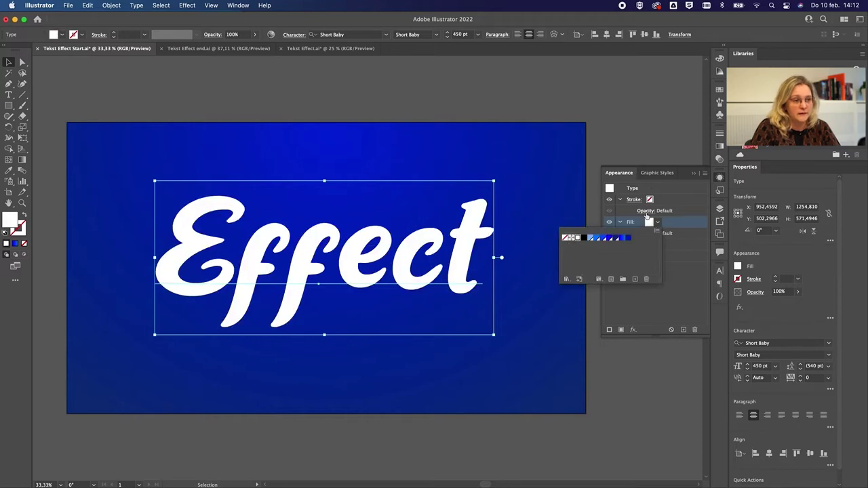
click(676, 273)
click(609, 222)
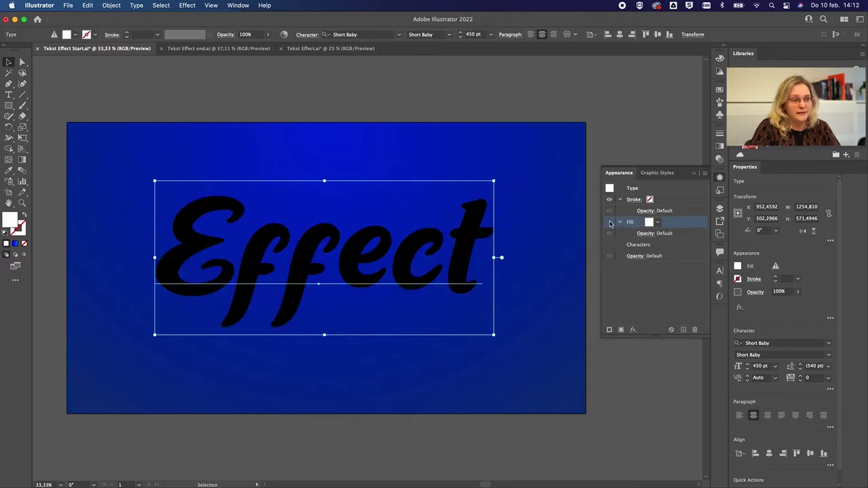
click(609, 223)
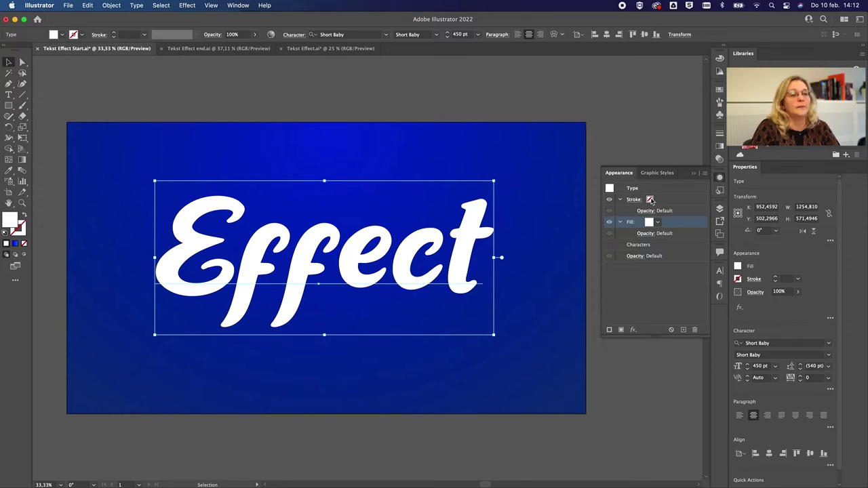
Step: Colour the word's 1 pt stroke light blue
click(650, 199)
click(658, 200)
click(597, 216)
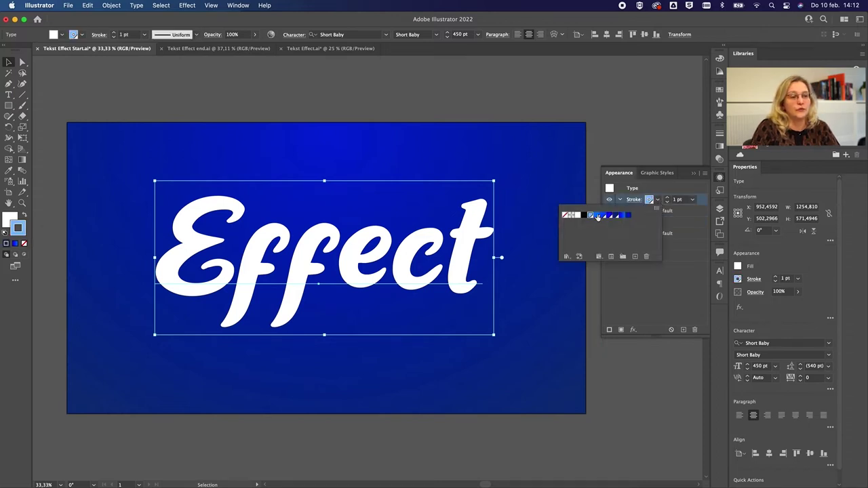
click(685, 199)
click(682, 199)
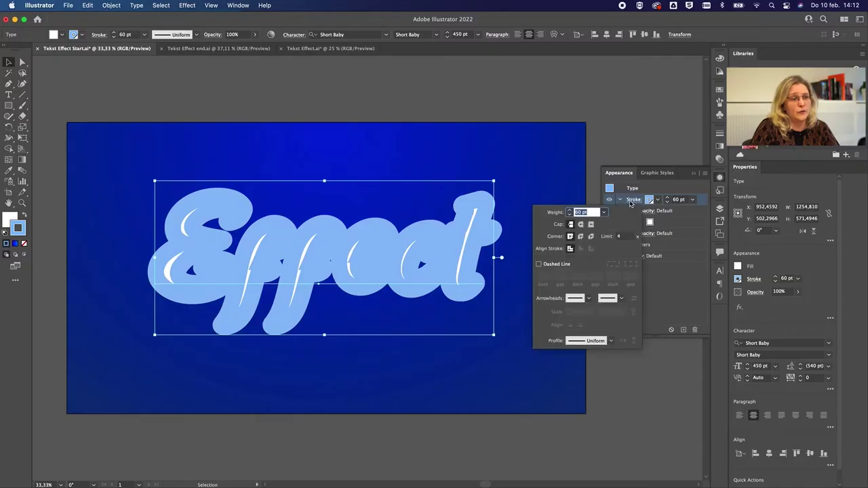
Step: Make the light blue stroke 60 pt and move it beneath the white fill
click(632, 201)
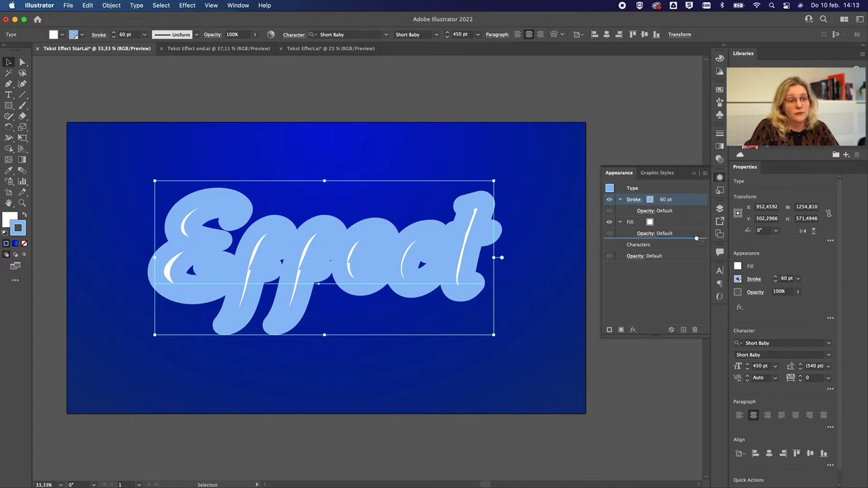
drag(698, 237, 697, 239)
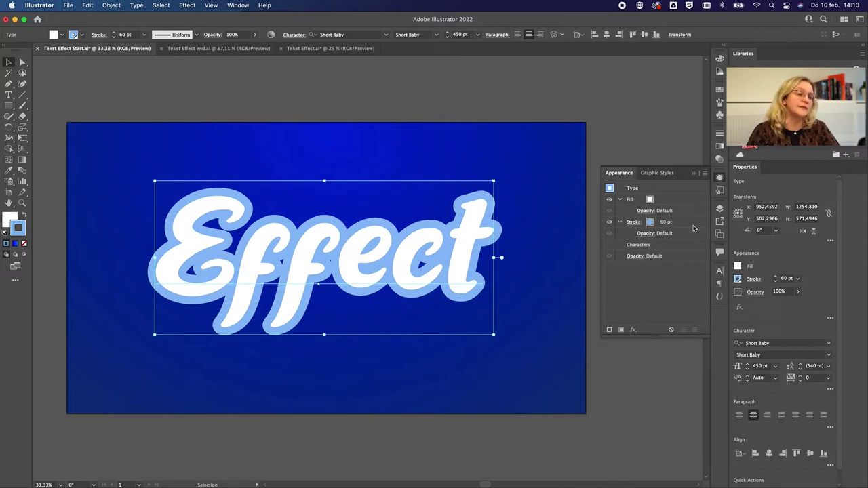
Step: Add a new fill above the white one using the blue linear gradient at 90°
click(609, 199)
click(609, 200)
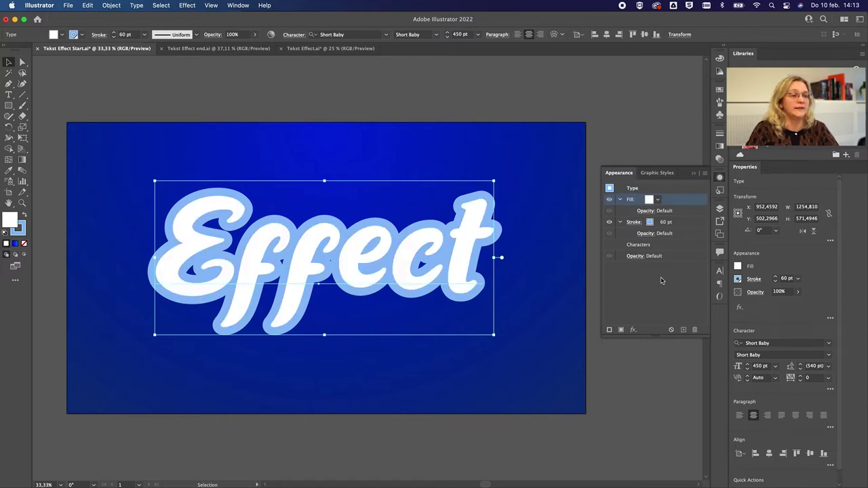
click(621, 332)
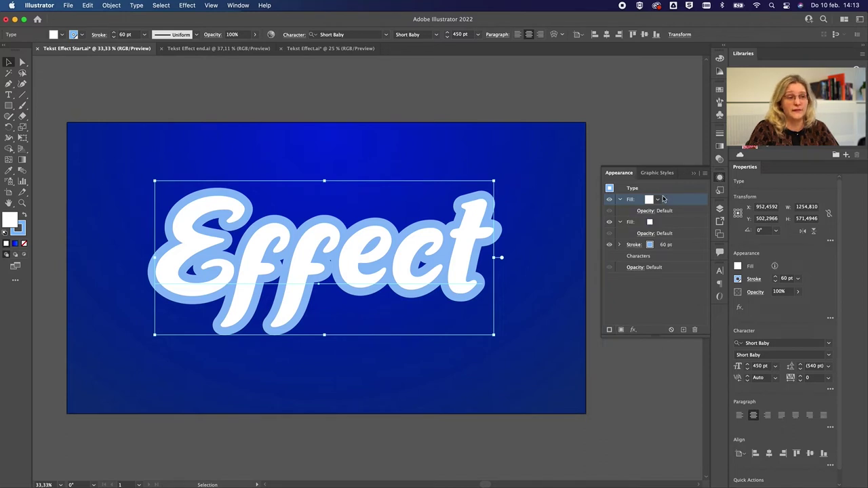
click(657, 199)
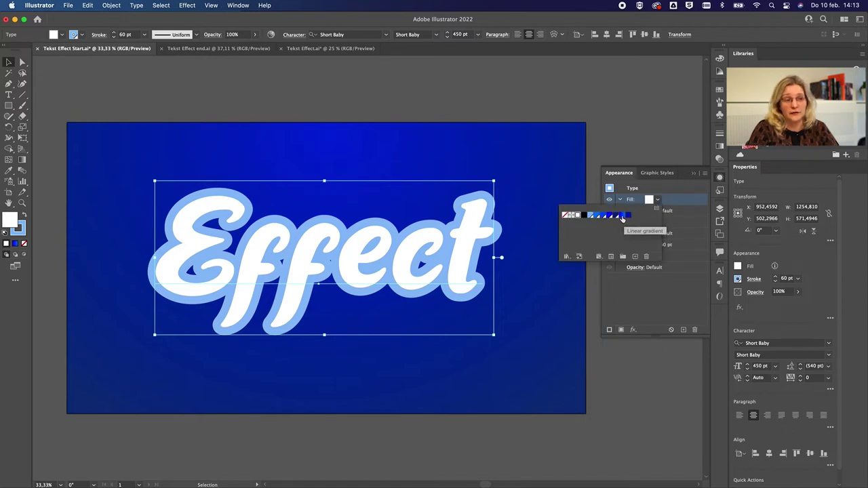
click(623, 216)
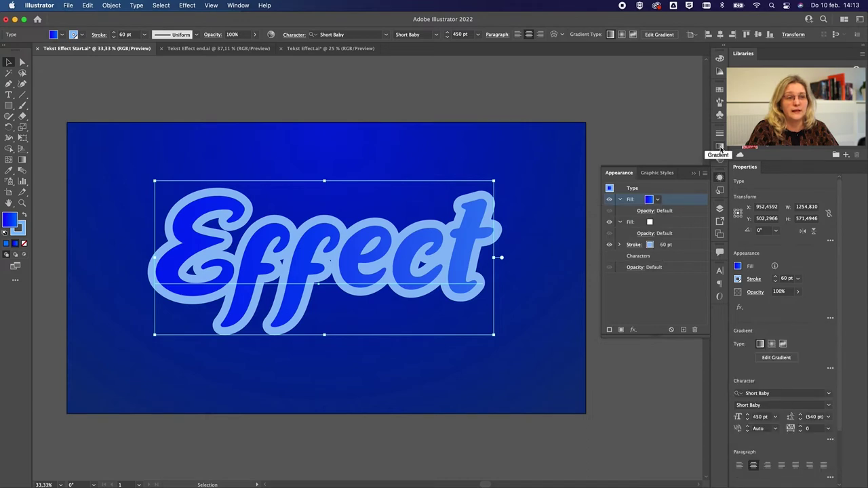
click(721, 147)
click(655, 180)
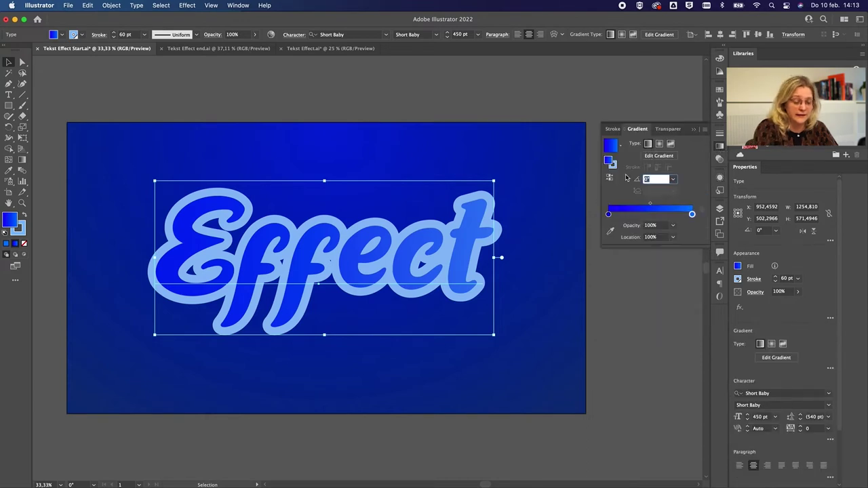
text(90)
key(Return)
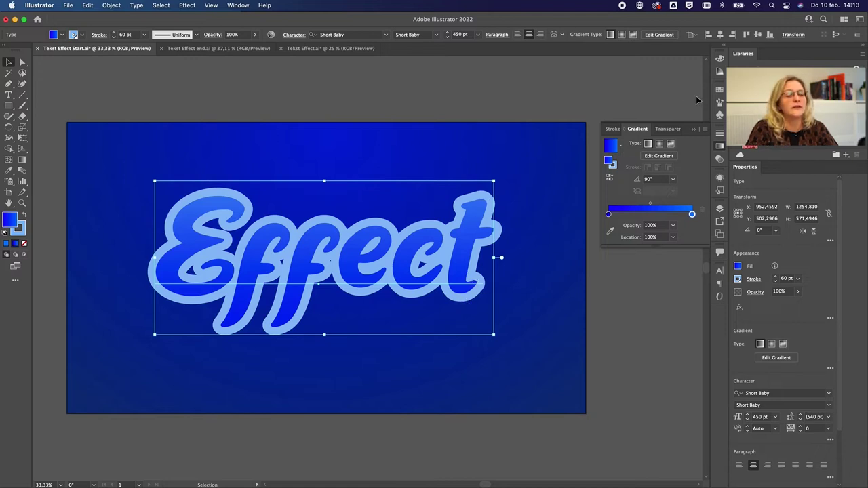
click(721, 178)
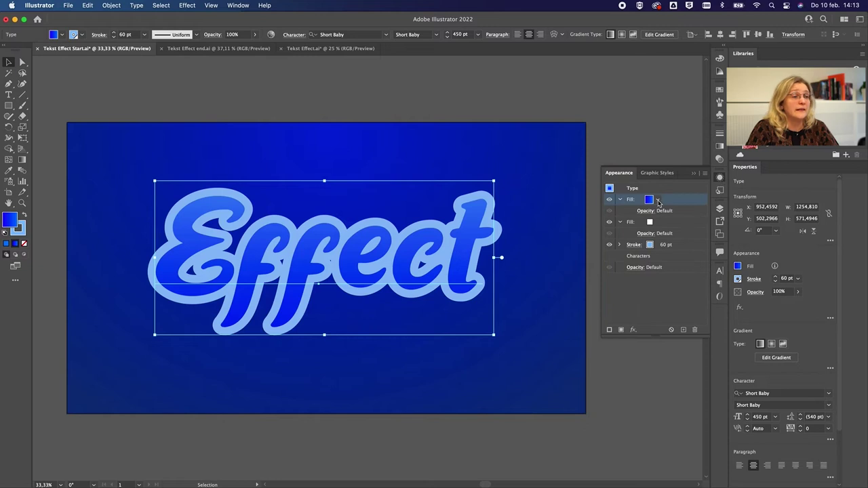
Step: Apply an Offset Path effect of -5 px to the blue gradient fill
click(610, 200)
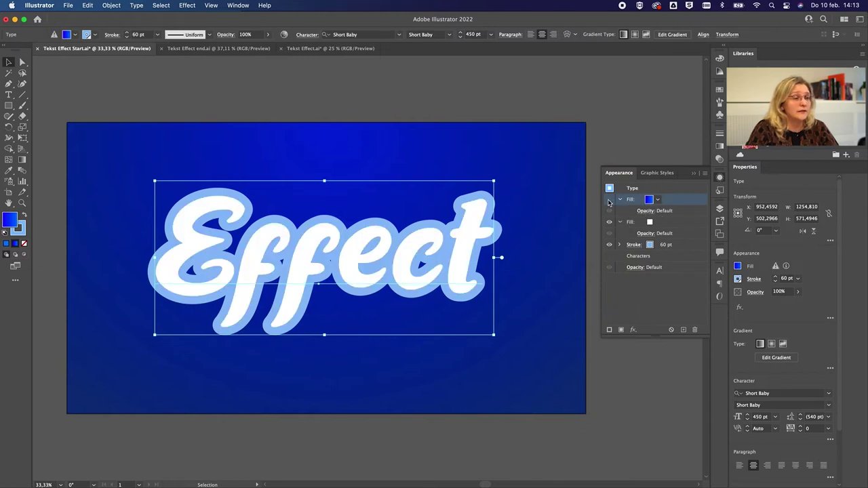
click(609, 200)
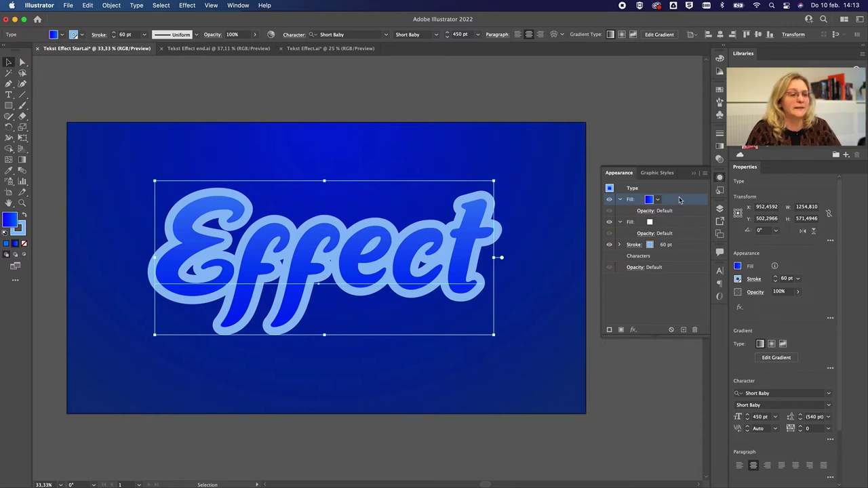
click(633, 329)
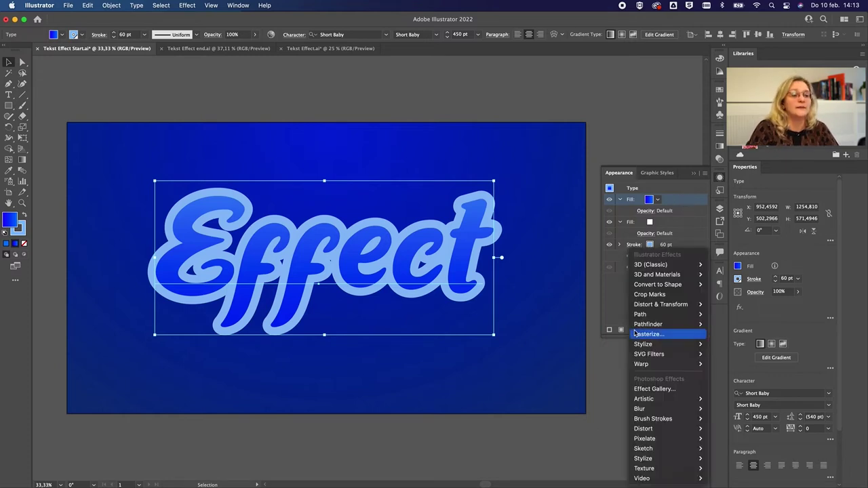
mouse_move(640, 314)
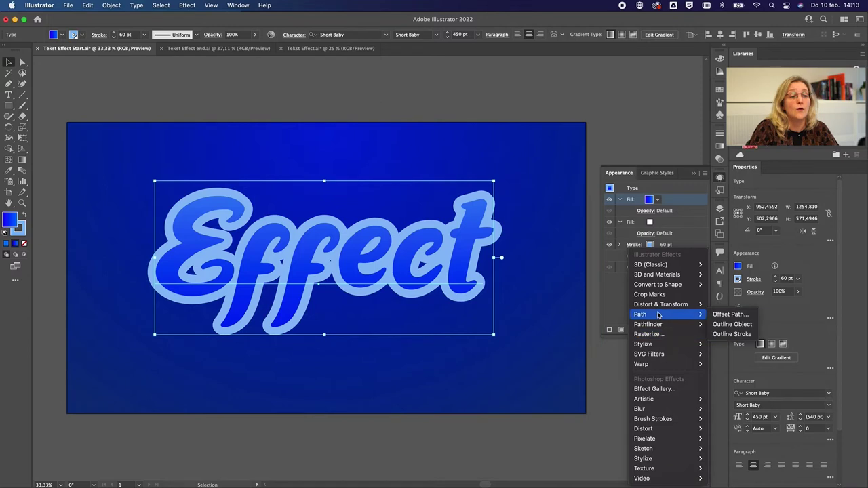
click(723, 316)
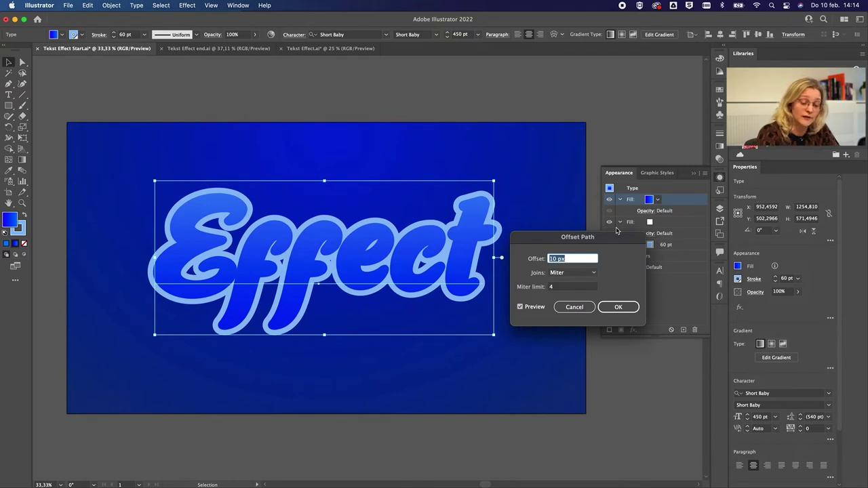
text(-5)
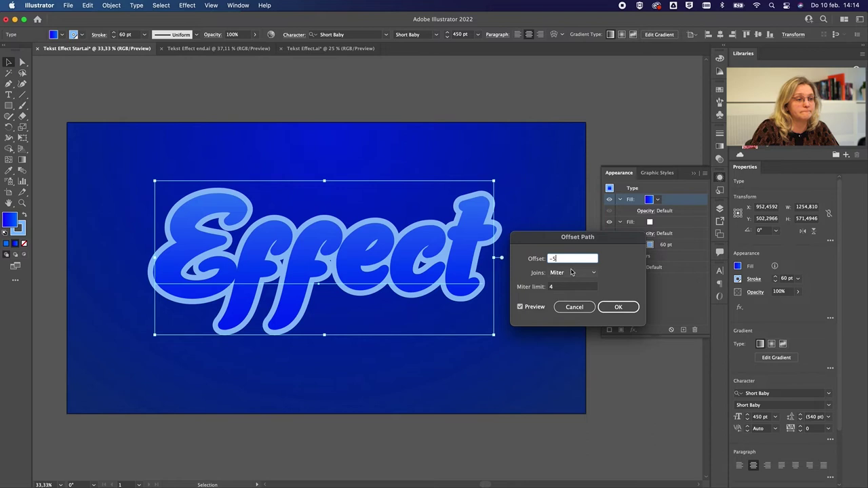
click(568, 290)
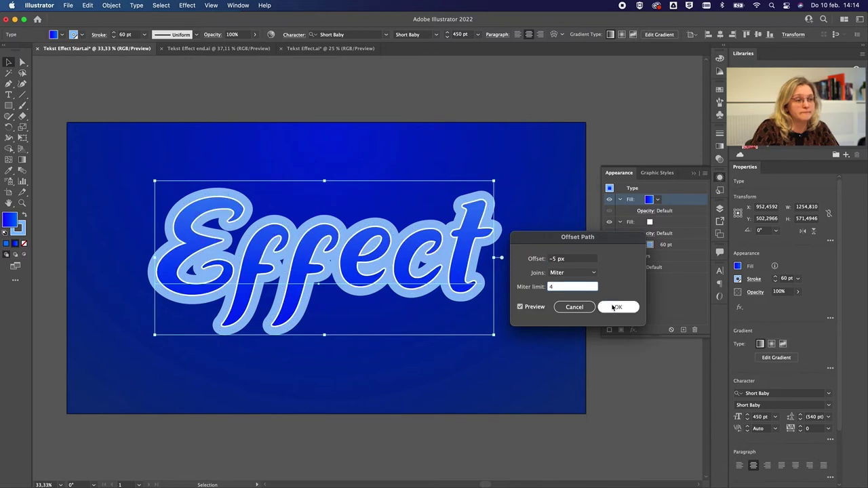
click(618, 307)
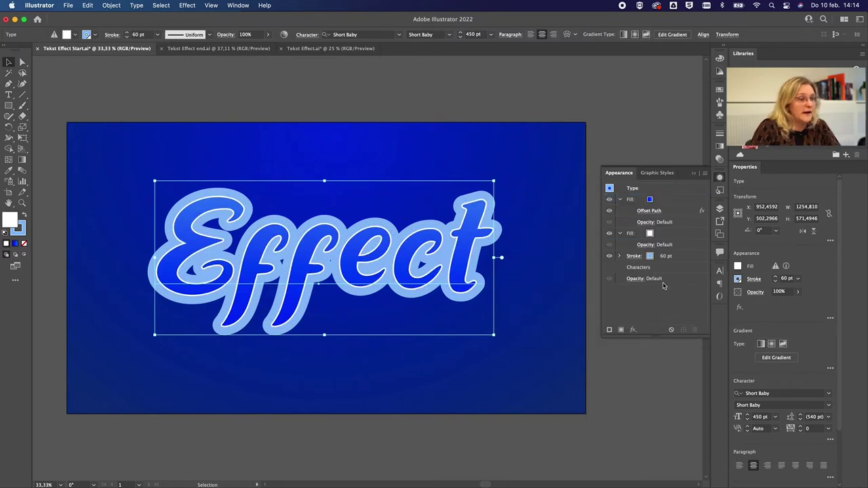
click(675, 203)
Step: Add a Transform effect moving the gradient fill 5 px horizontally and -5 px vertically
click(634, 330)
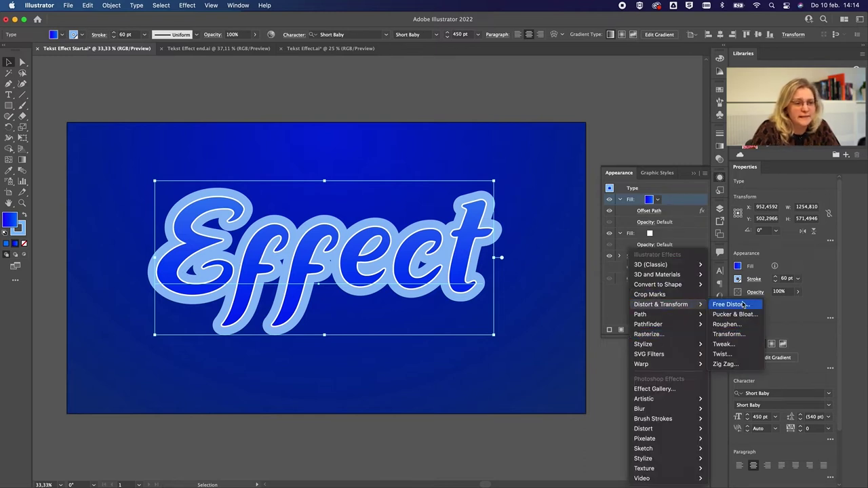
click(726, 334)
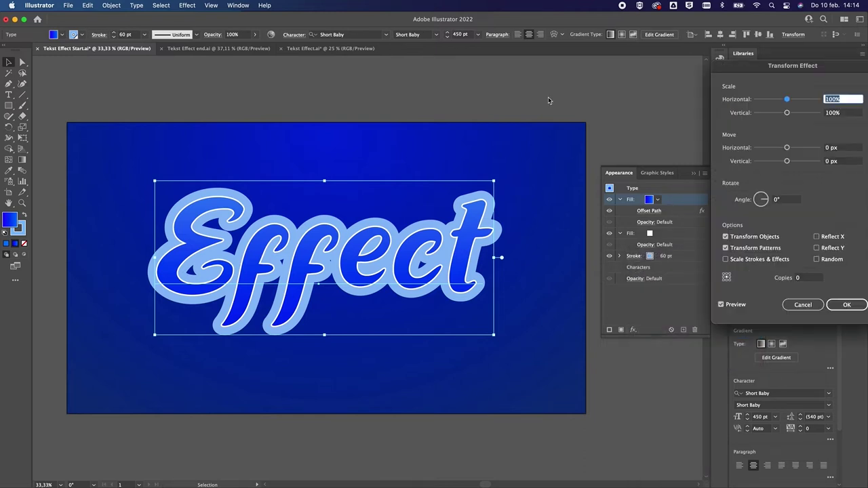
click(835, 148)
text(5)
key(Tab)
text(-)
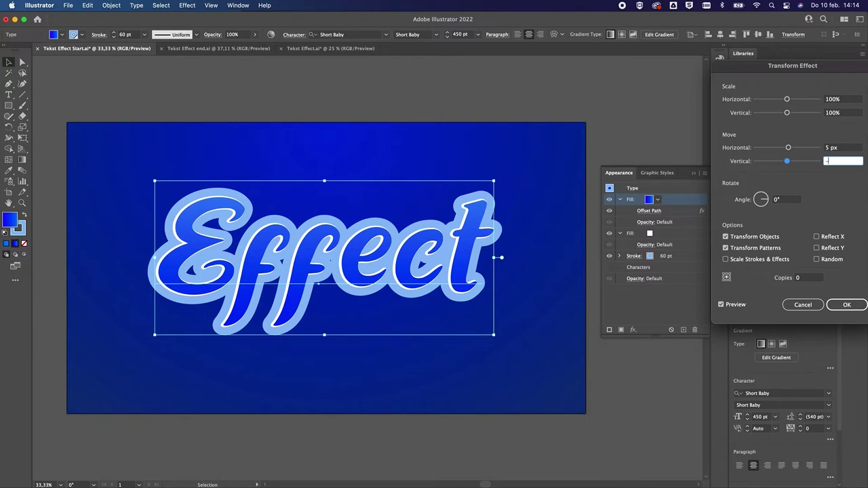
click(846, 306)
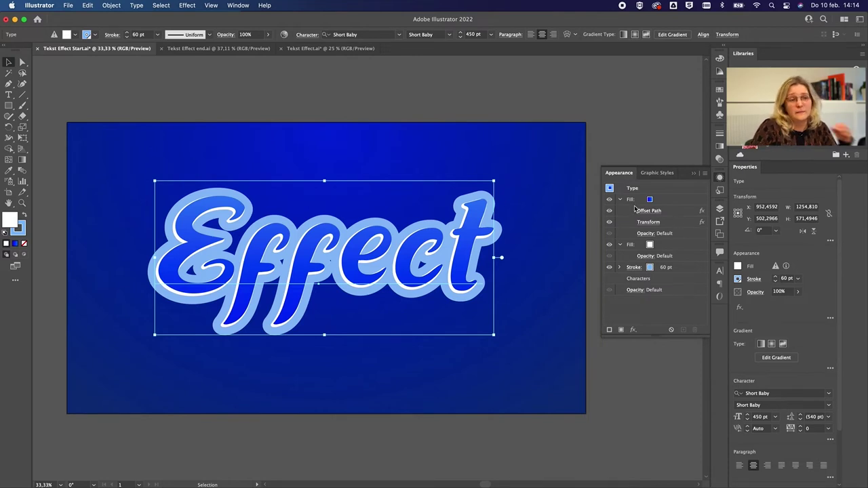
Step: Add a second stroke, white at 40 pt, above the 60 pt light blue outline
click(609, 331)
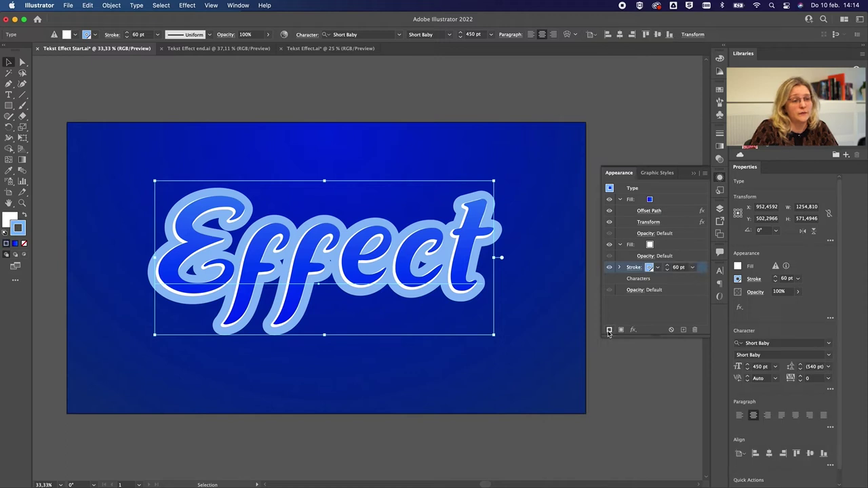
click(658, 268)
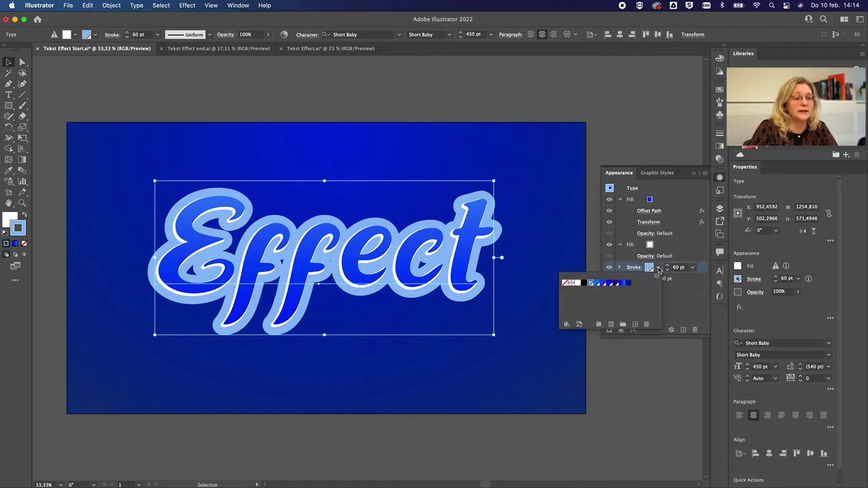
click(578, 283)
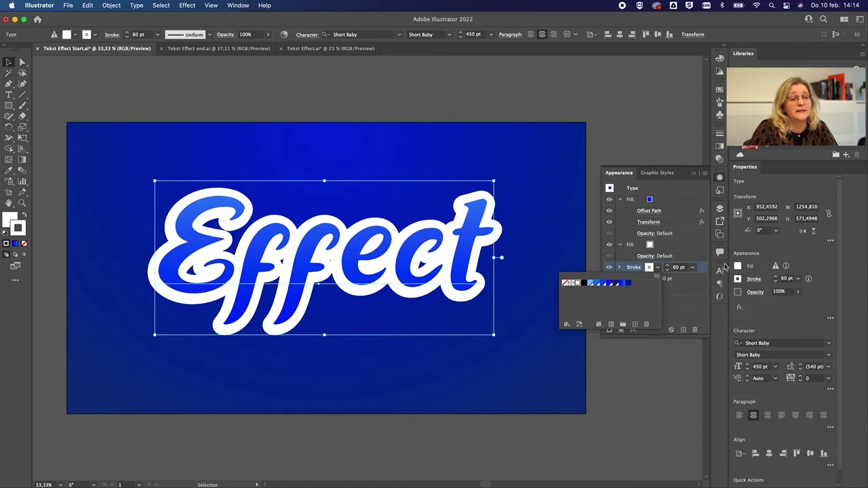
click(675, 270)
click(677, 269)
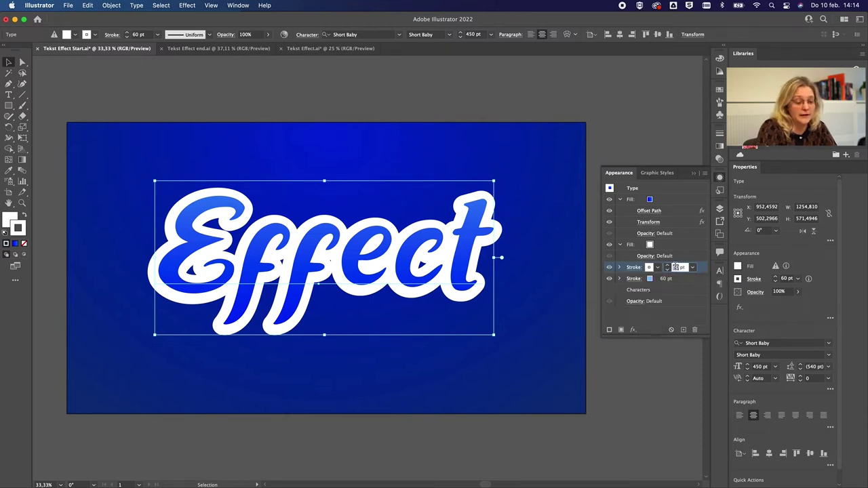
text(40)
key(Return)
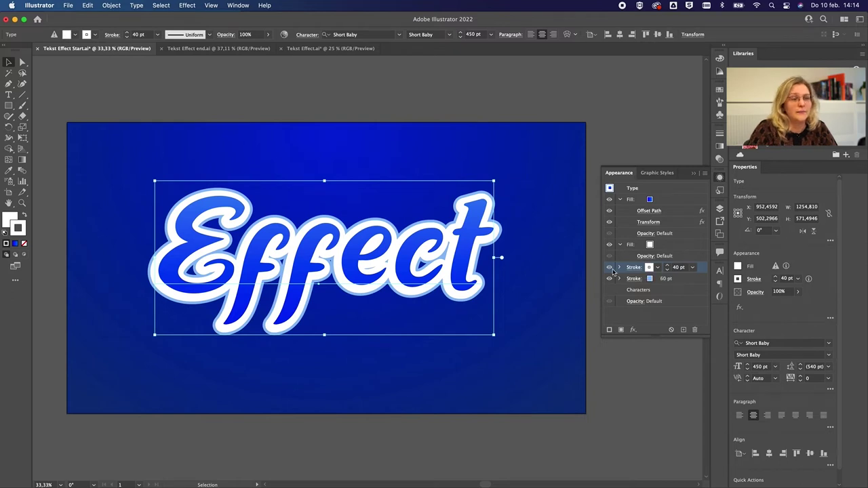
click(613, 245)
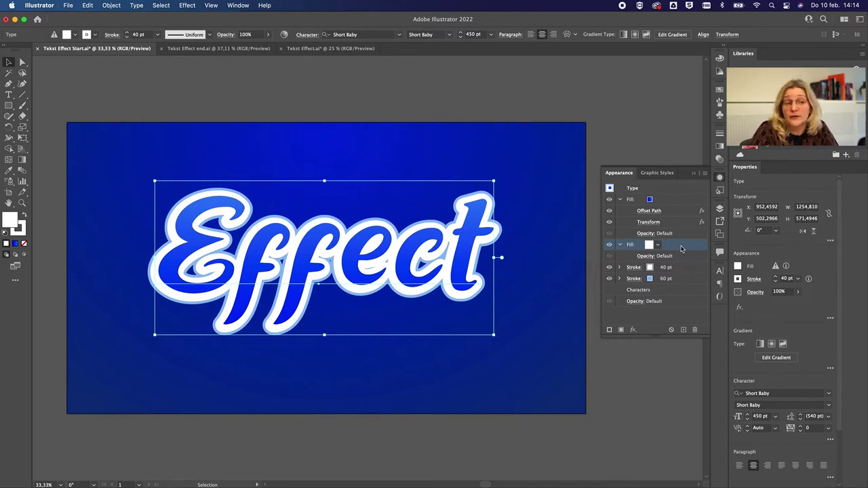
Step: Configure a dark navy Multiply drop shadow on the white fill: 60% opacity, 10 px Y, 20 px blur
click(633, 330)
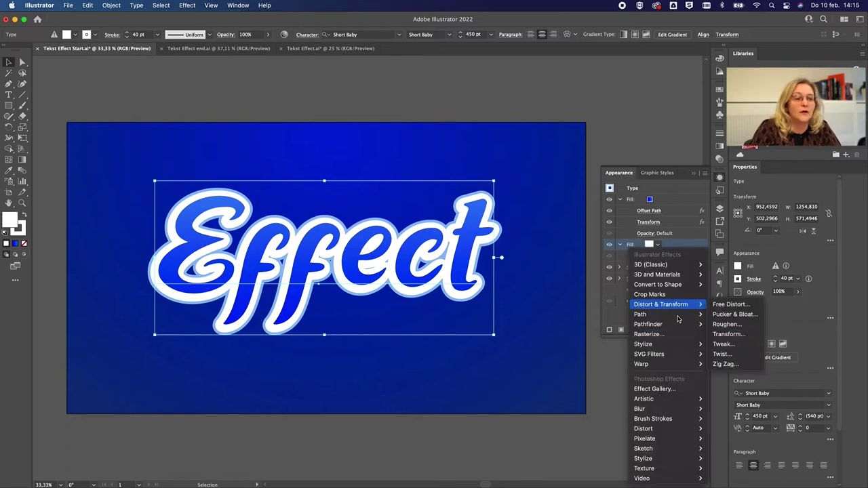
mouse_move(643, 344)
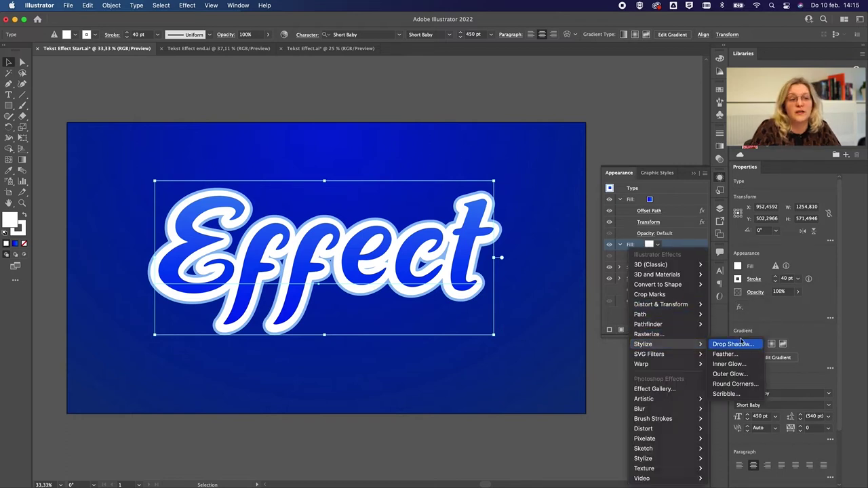
click(732, 344)
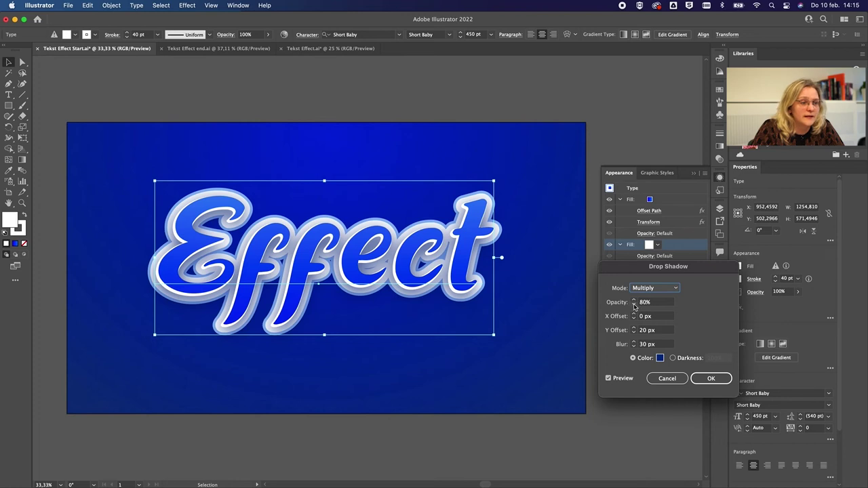
double_click(645, 302)
text(60)
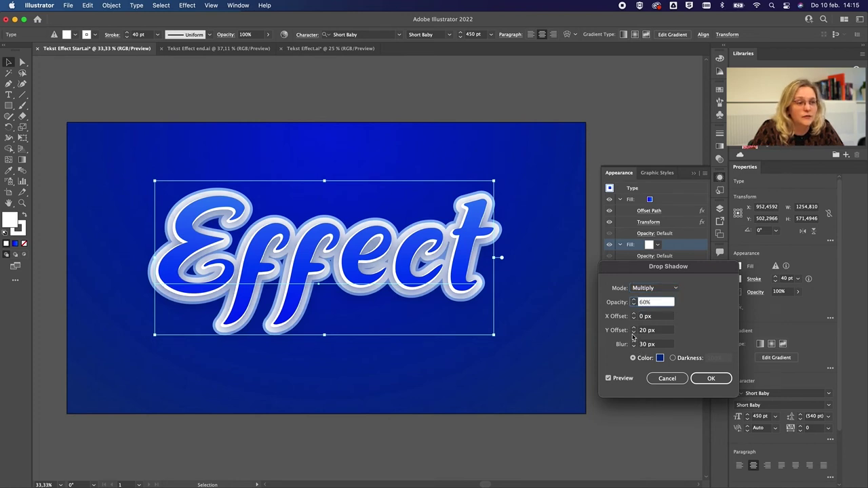
double_click(646, 330)
text(10)
key(Tab)
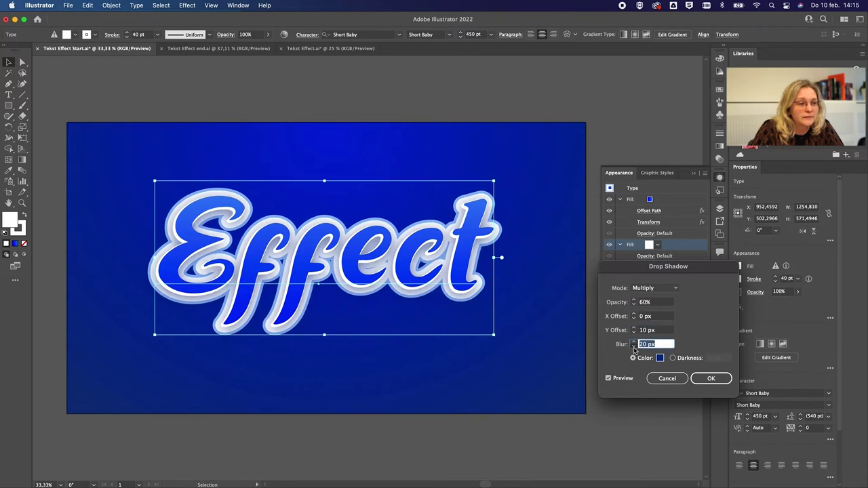
click(661, 357)
click(674, 253)
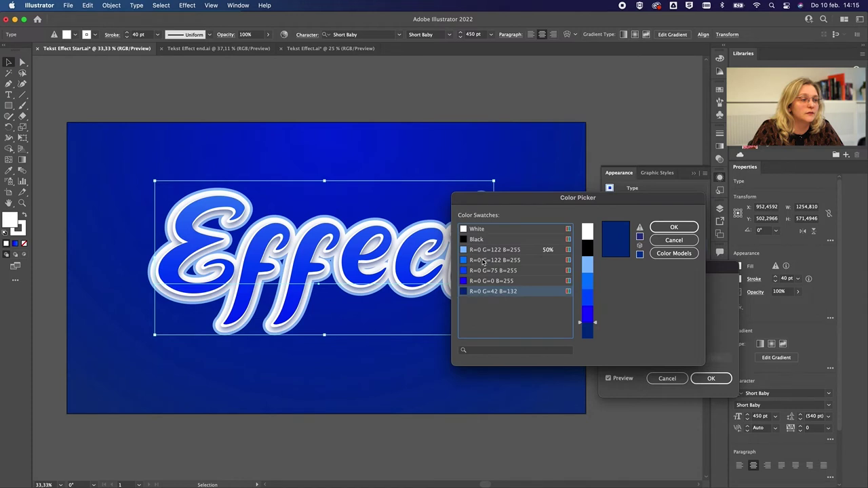
click(483, 261)
click(674, 227)
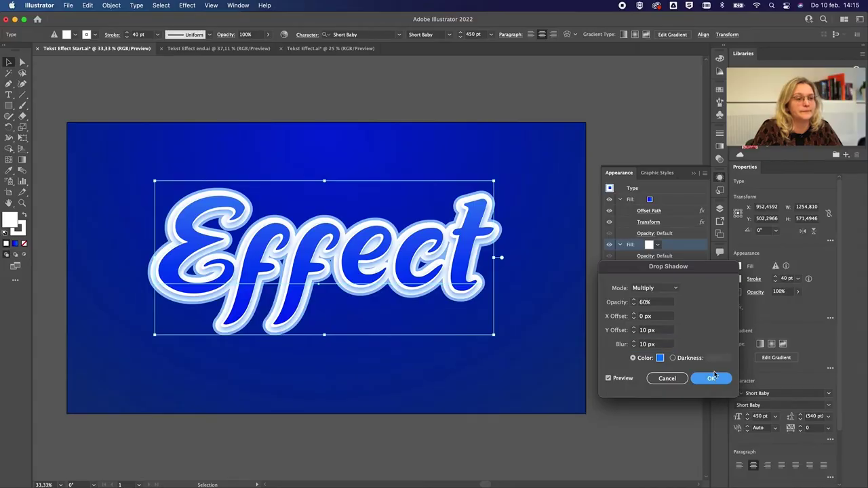
Step: Apply the drop shadow, duplicate the 60 pt stroke, and colour the lower copy blue
click(712, 378)
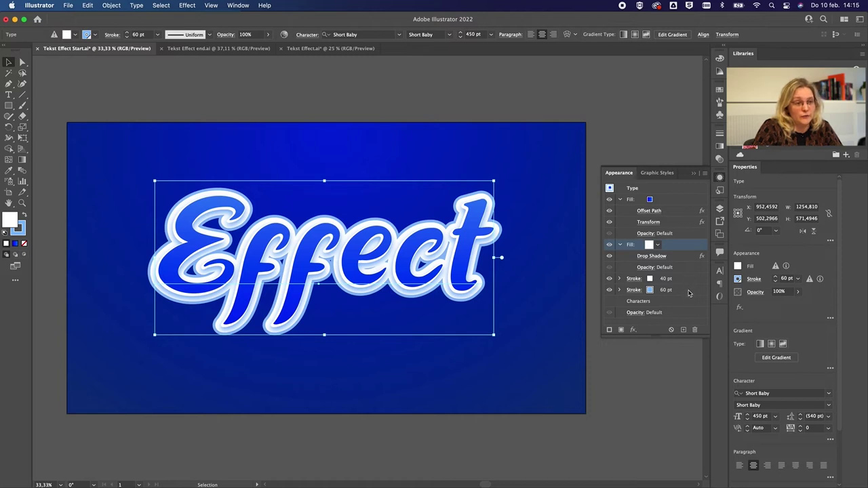
click(689, 291)
click(608, 330)
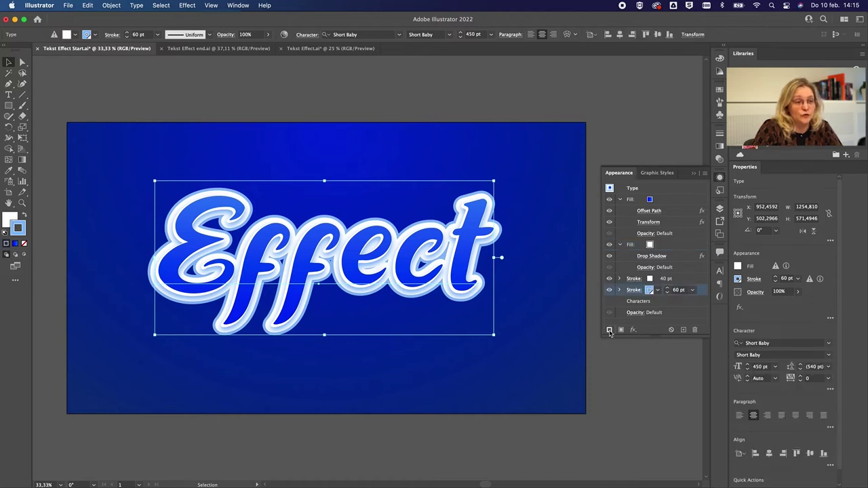
click(654, 291)
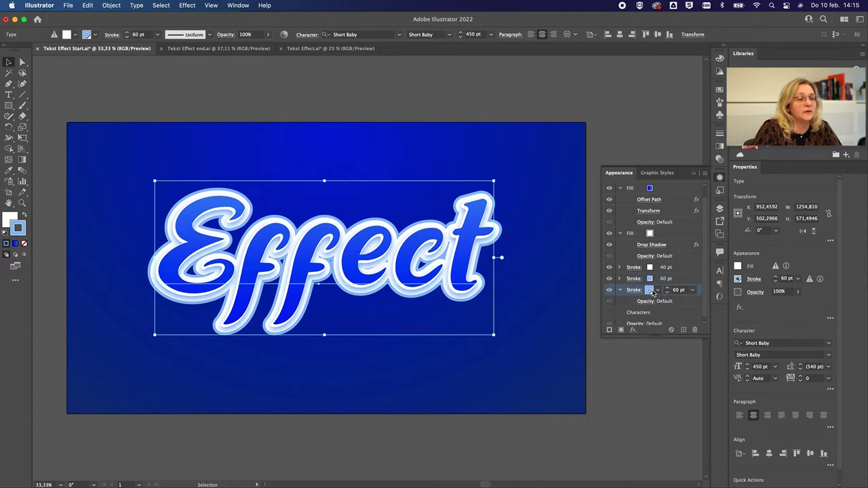
click(649, 290)
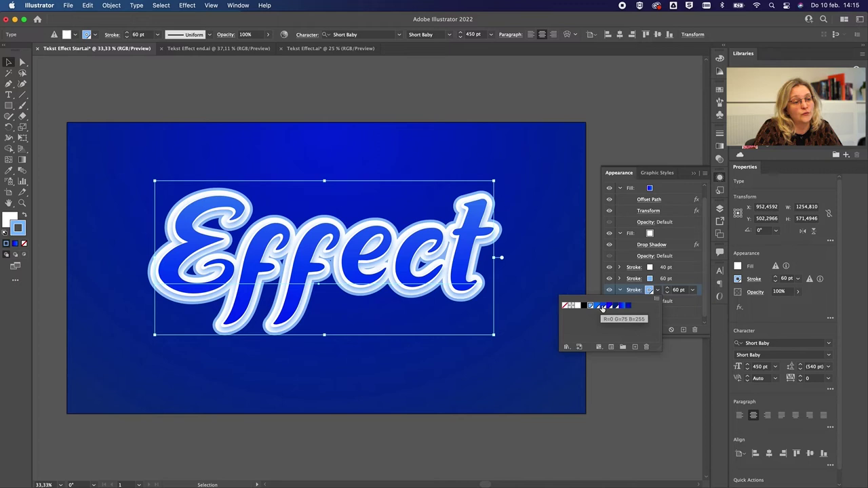
click(596, 306)
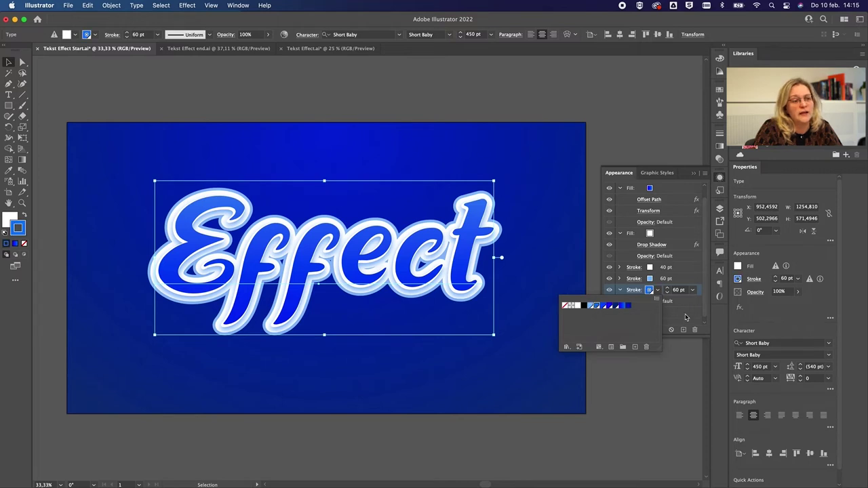
click(682, 319)
click(632, 330)
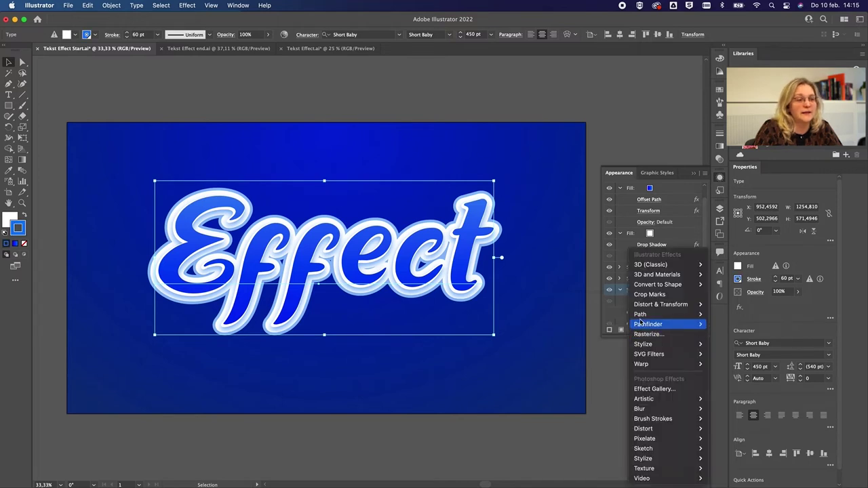
mouse_move(661, 305)
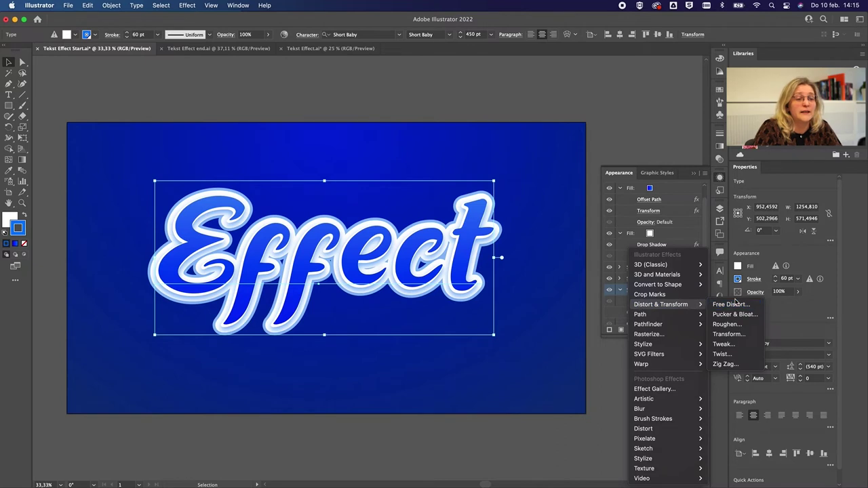
Step: Give the blue bottom stroke a Transform: 99.5% scale, 2 px vertical move, 70 copies
click(729, 334)
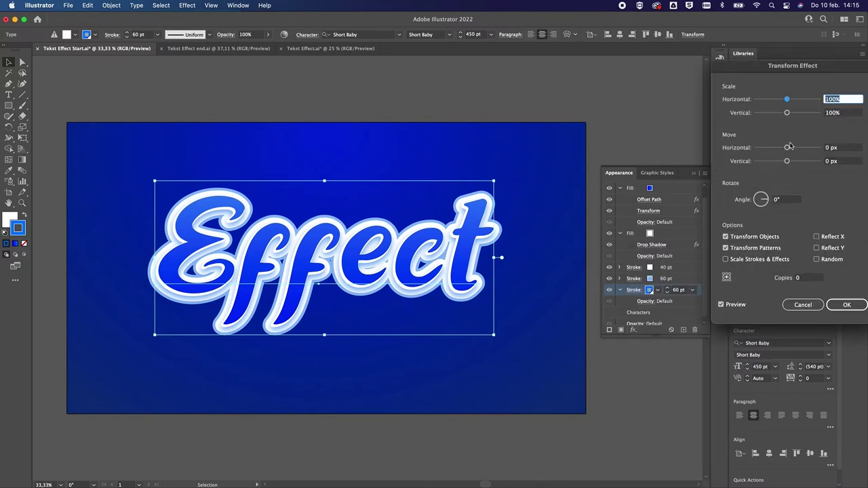
text(99,5)
key(Tab)
text(99)
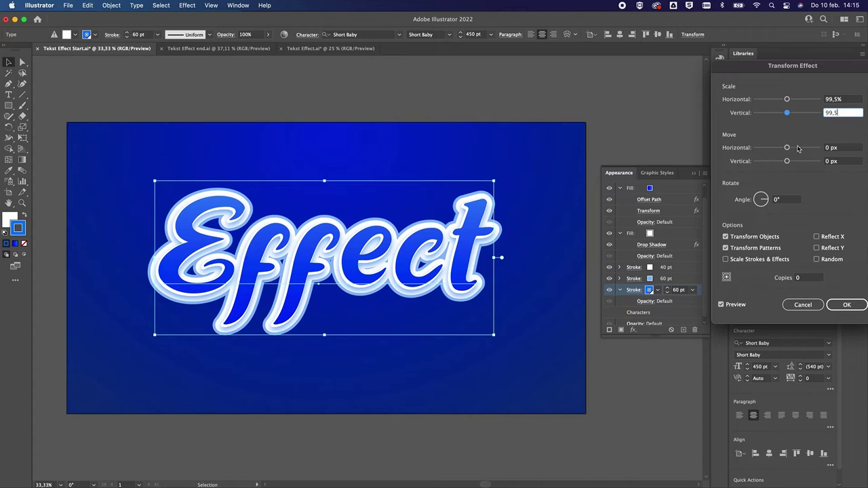
key(Tab)
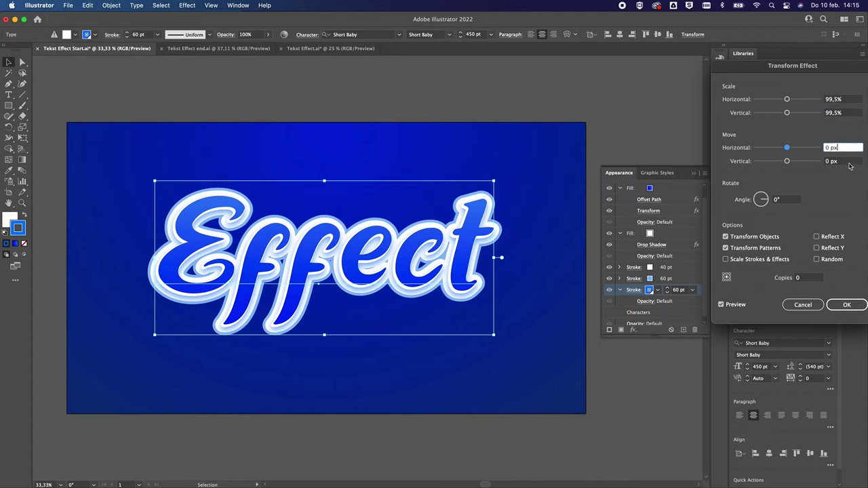
click(850, 165)
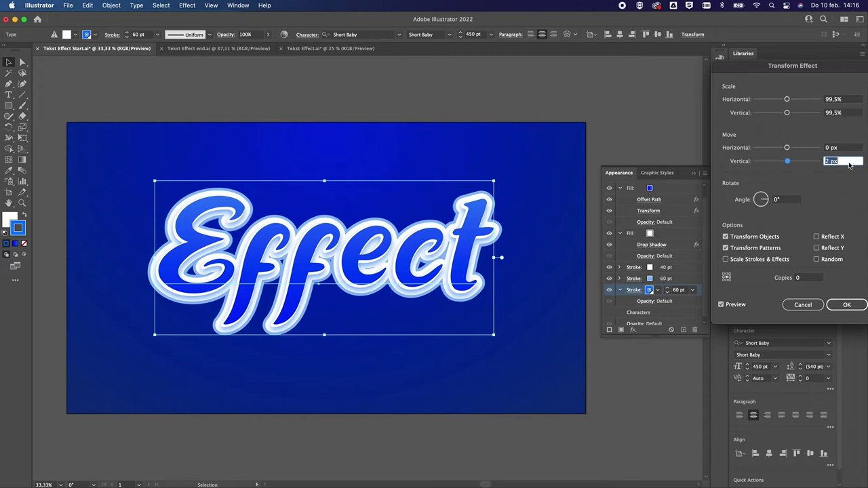
text(2)
click(817, 278)
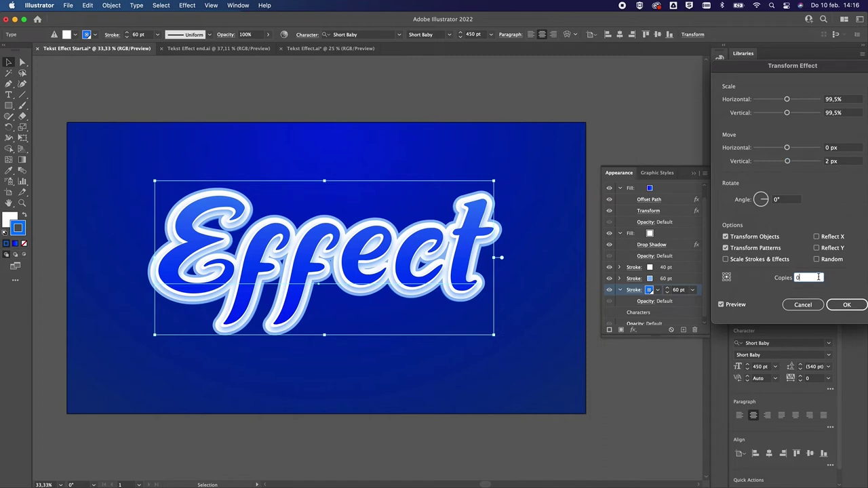
text(40)
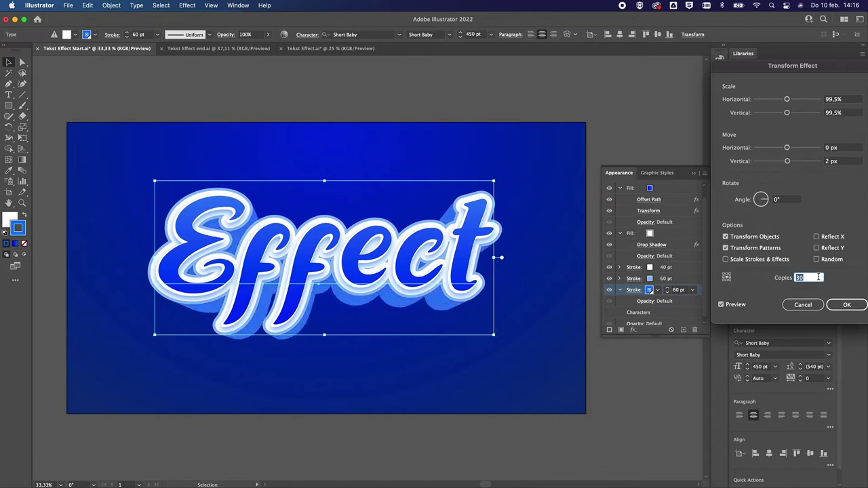
key(shift+Up)
key(shift+Up)
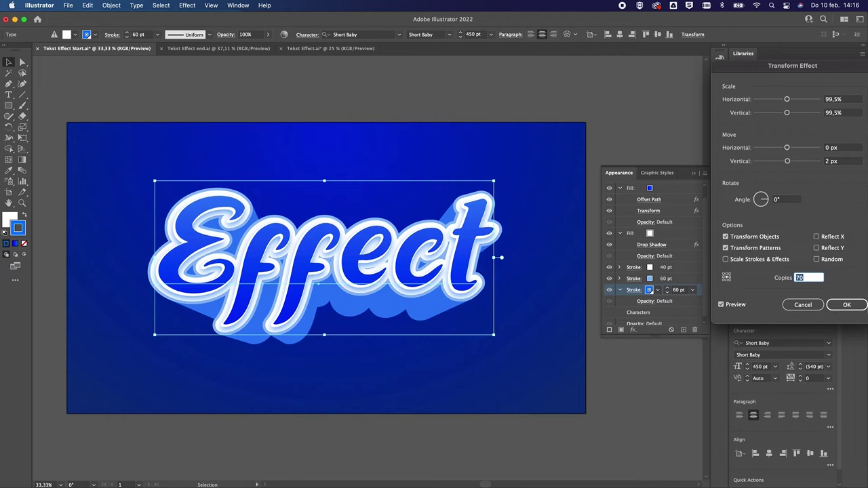
click(845, 306)
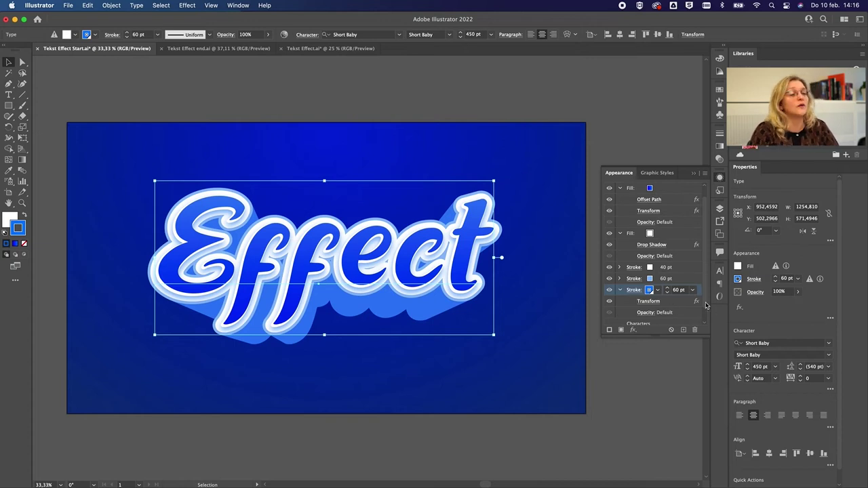
Step: Target the whole Effect text object in Appearance and add a Drop Shadow effect
scroll(665, 299, down, 1)
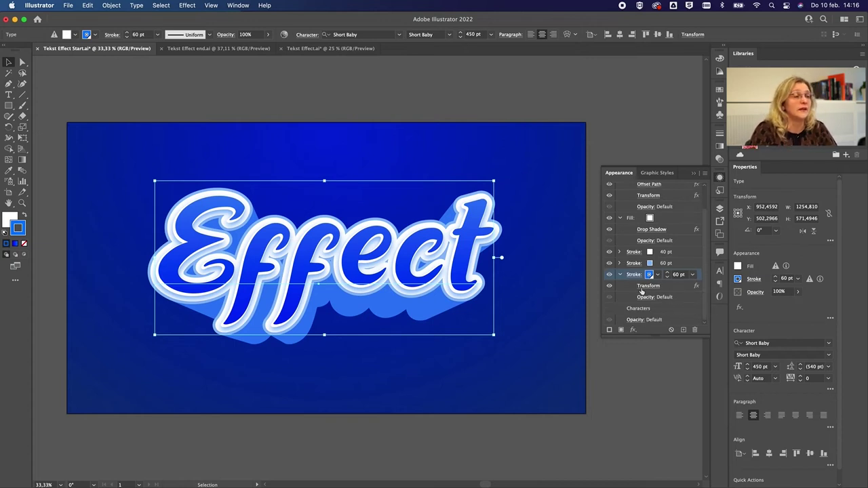
click(672, 321)
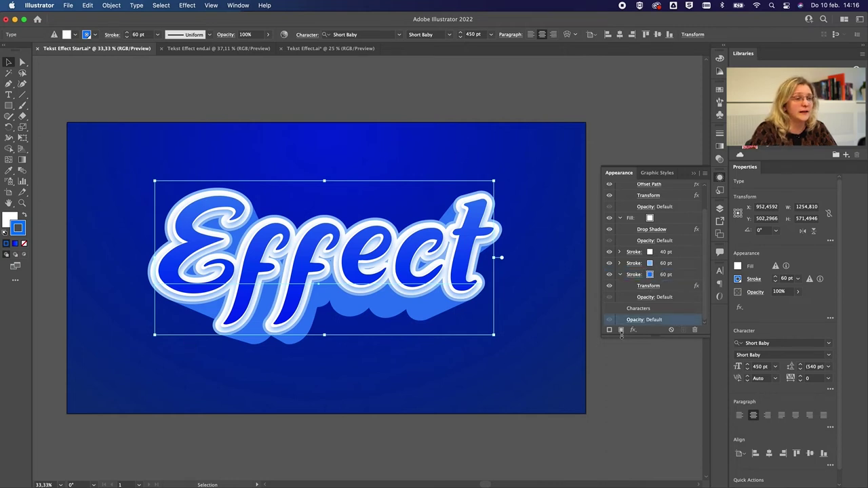
scroll(668, 256, up, 2)
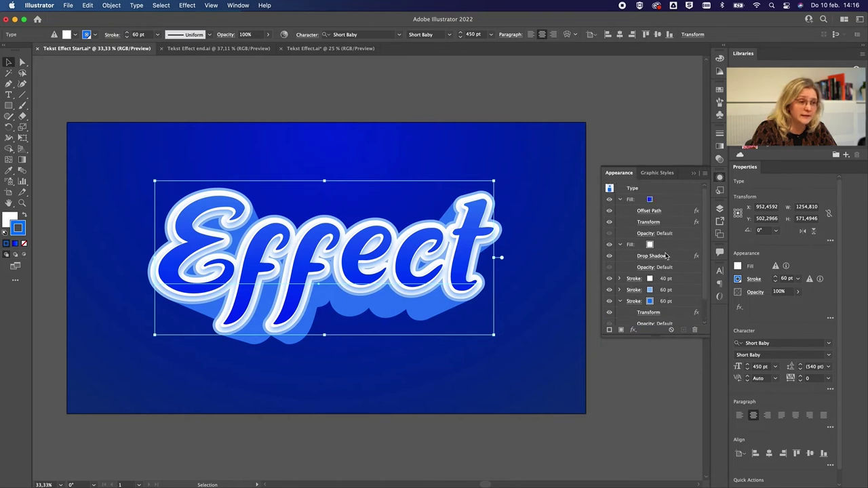
click(657, 190)
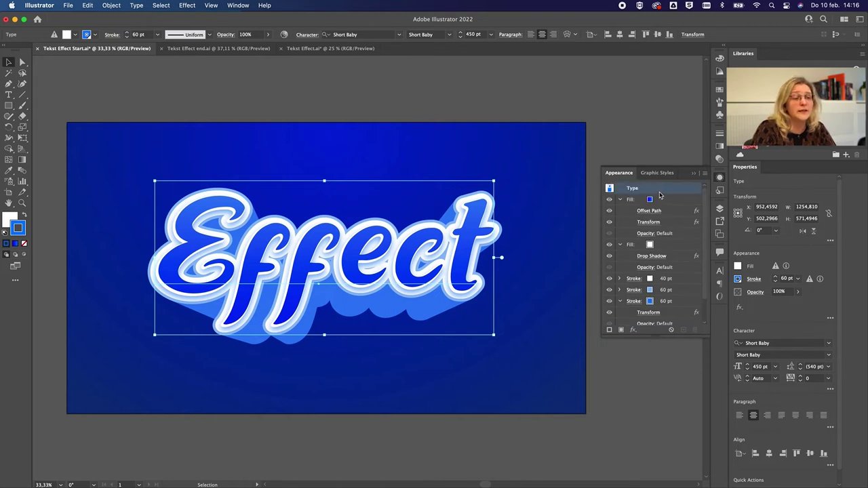
scroll(660, 196, down, 2)
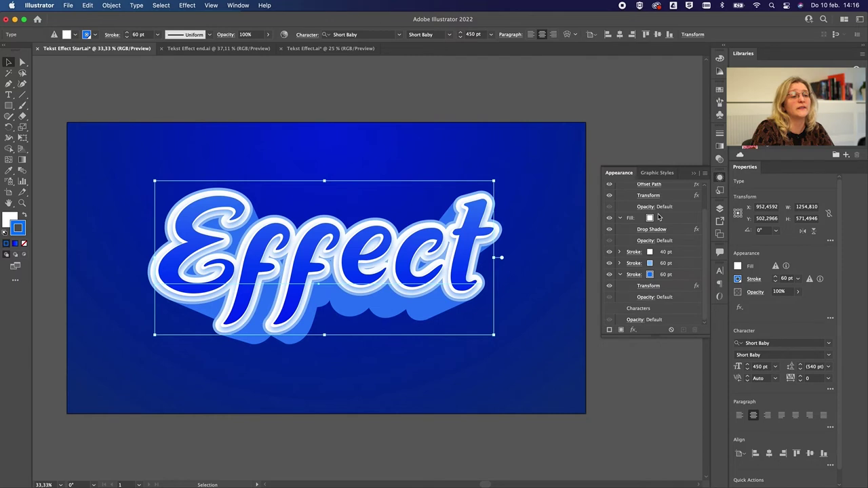
click(635, 331)
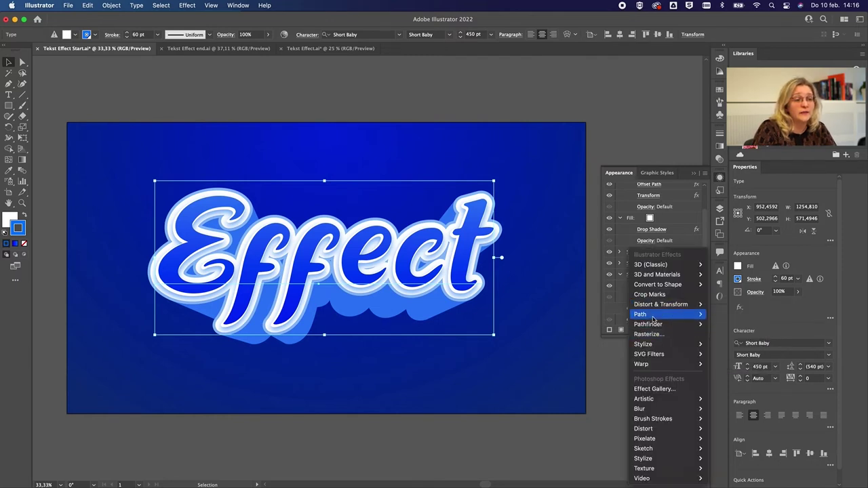
mouse_move(643, 344)
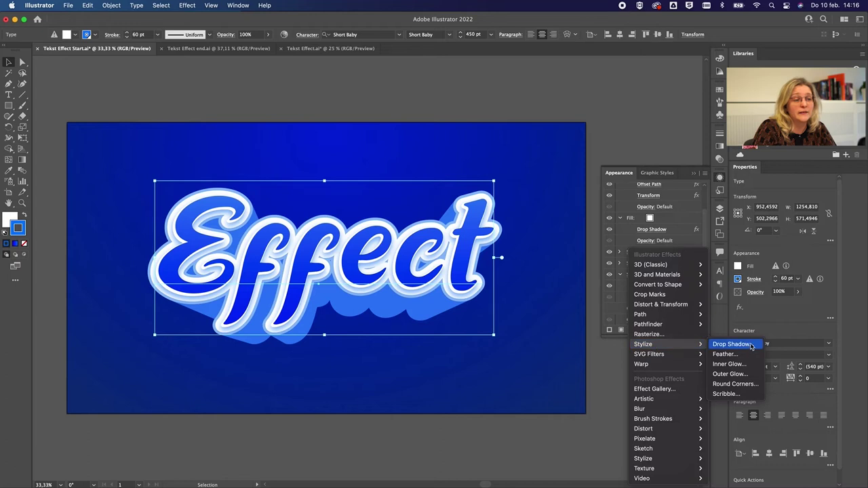
click(733, 344)
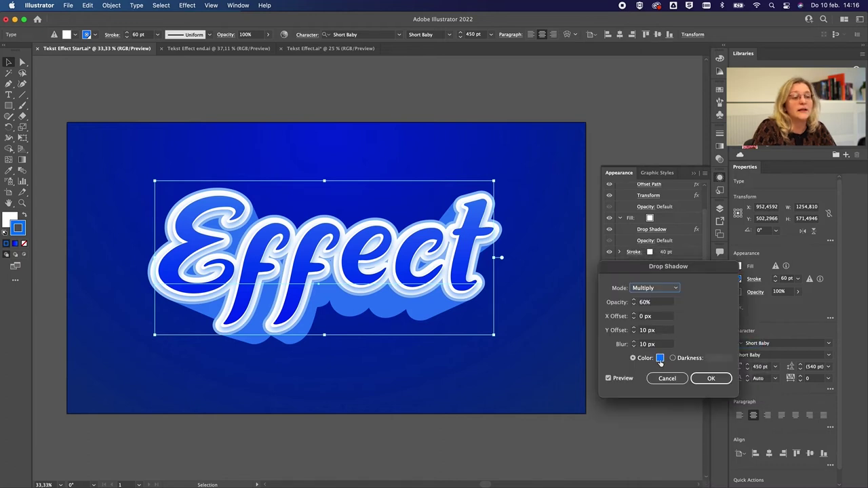
Step: Set the drop shadow to the dark navy swatch, 30 px blur and 70% opacity
click(660, 360)
click(674, 252)
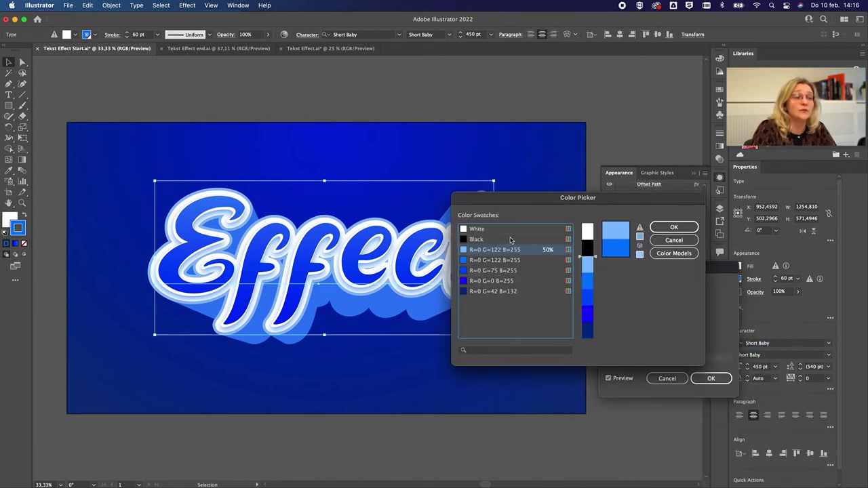
click(464, 282)
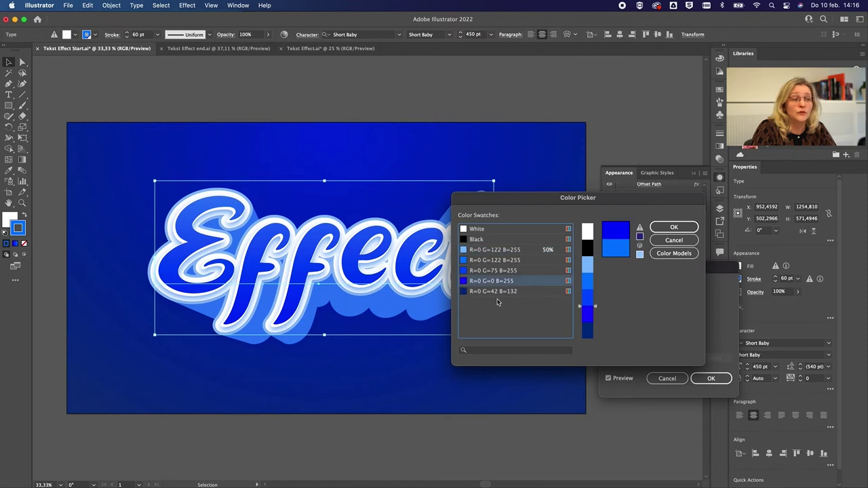
click(476, 292)
click(675, 231)
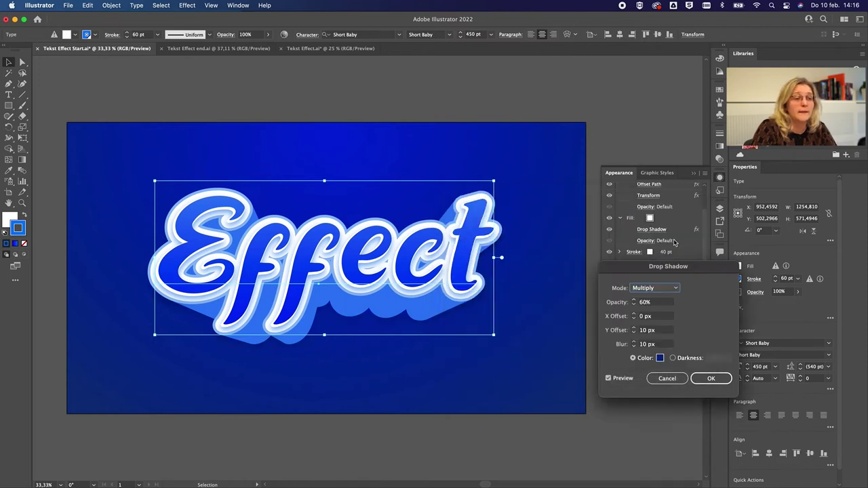
click(635, 345)
text(30)
click(635, 303)
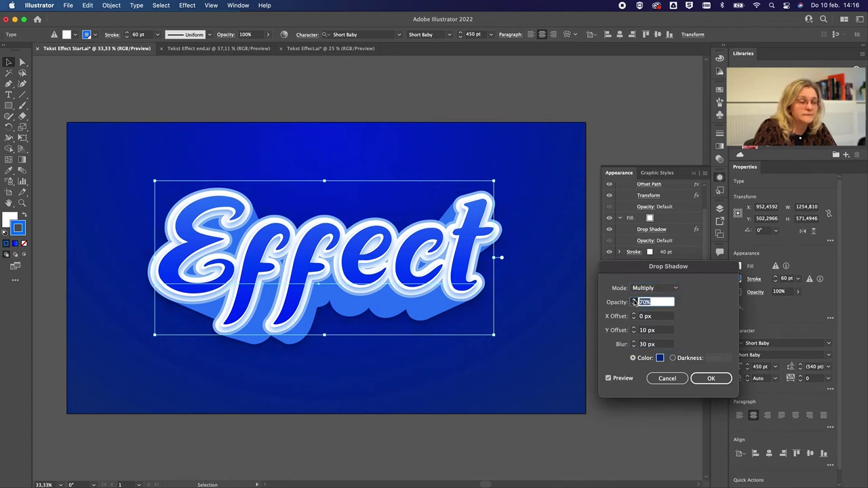
click(711, 378)
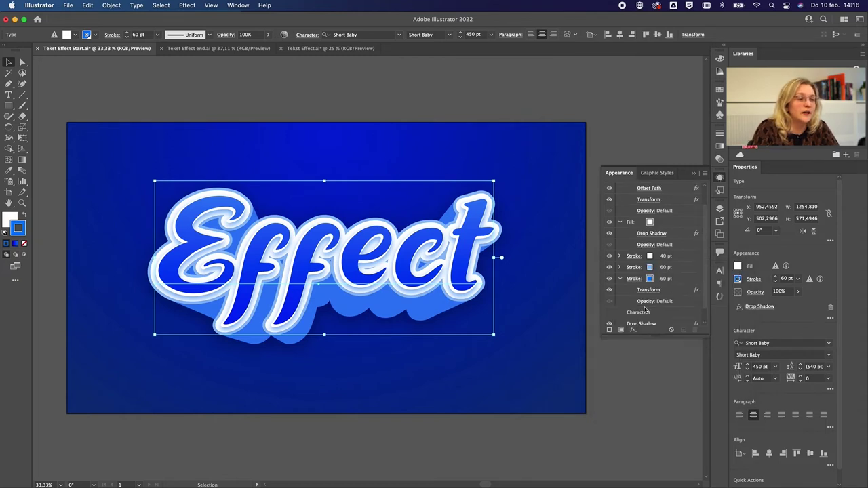
scroll(645, 310, down, 2)
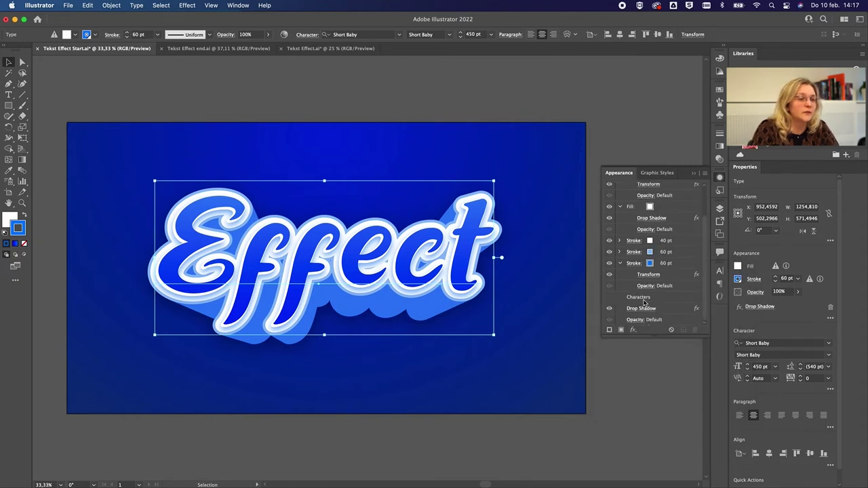
Step: Select the Drop Shadow entry in Appearance and show the Graphic Styles panel
click(610, 312)
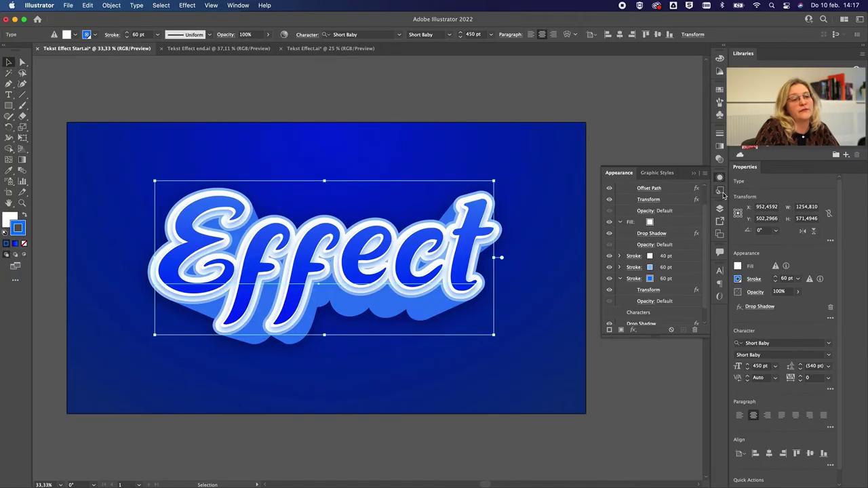
click(719, 192)
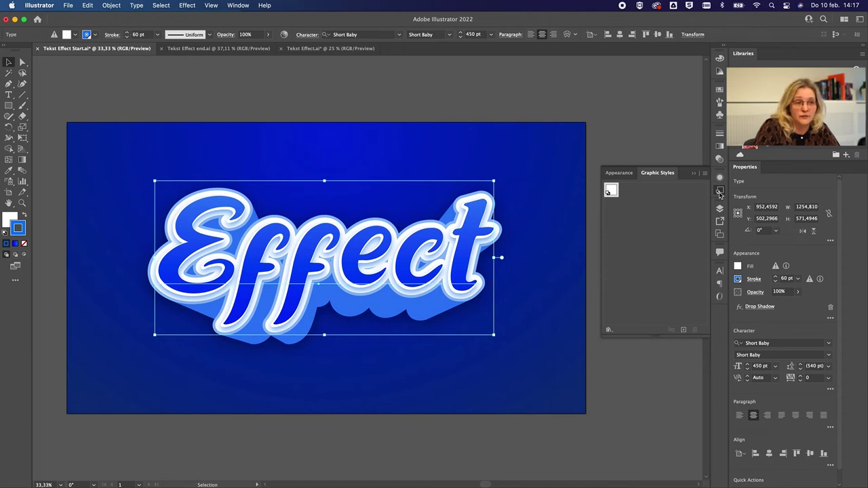
Step: Create a new graphic style from the text's appearance and name it 'Speeltijd' in Graphic Style Options
click(234, 6)
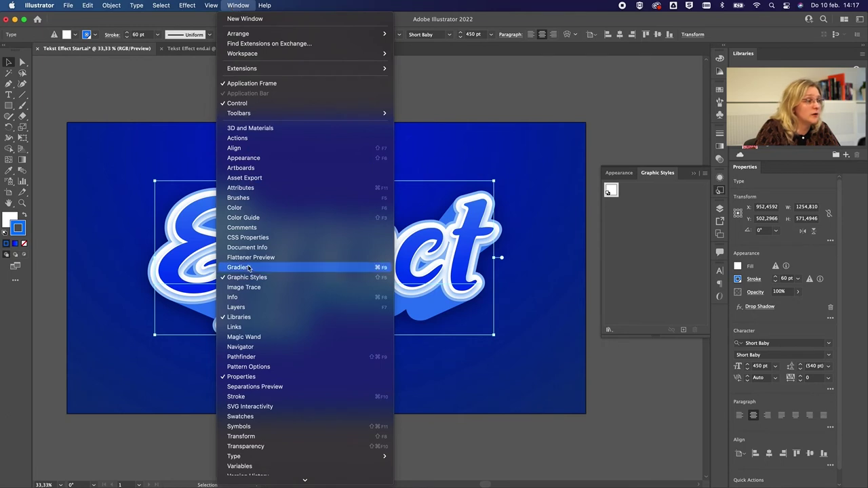
click(670, 219)
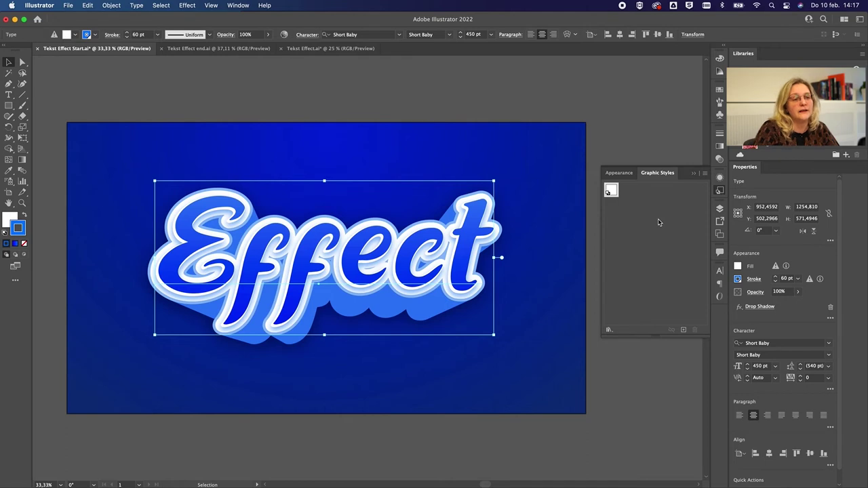
click(685, 330)
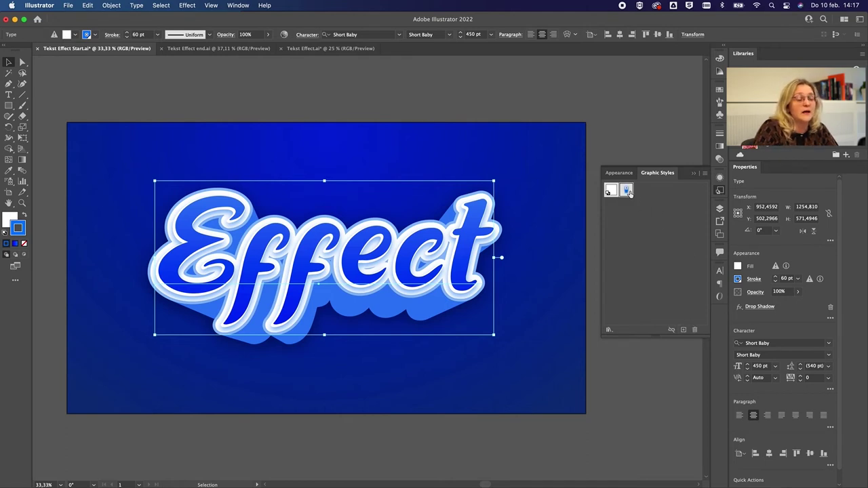
click(705, 175)
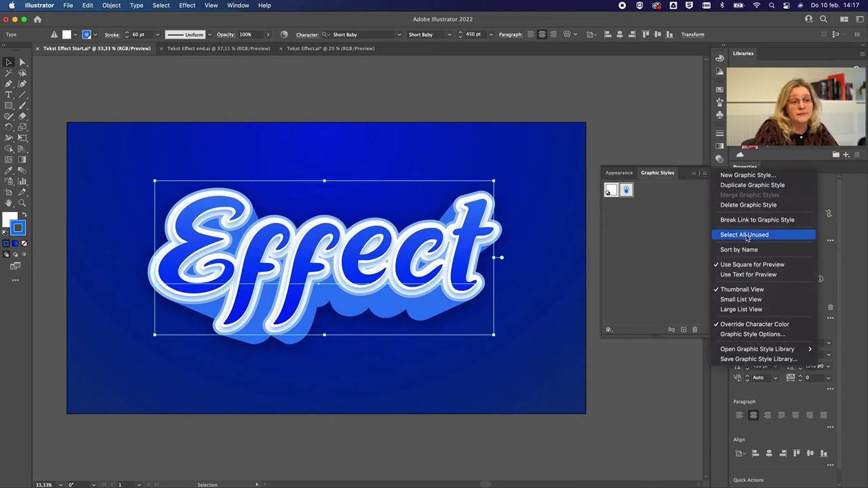
click(750, 335)
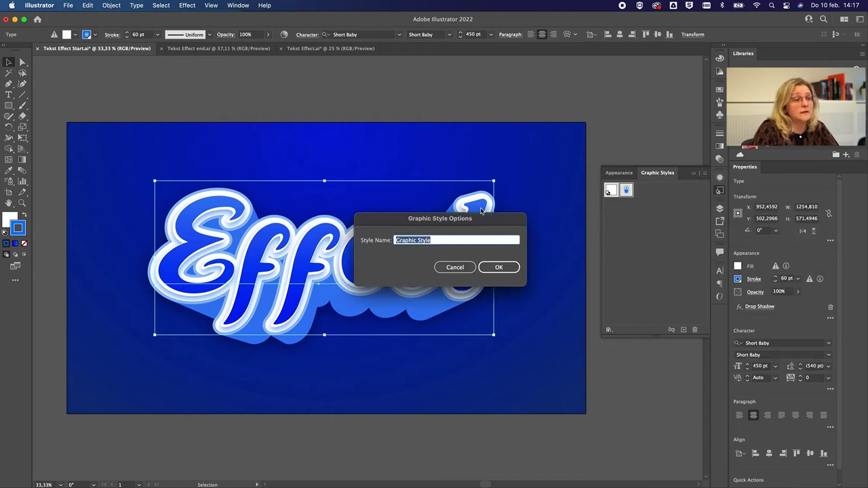
text(S)
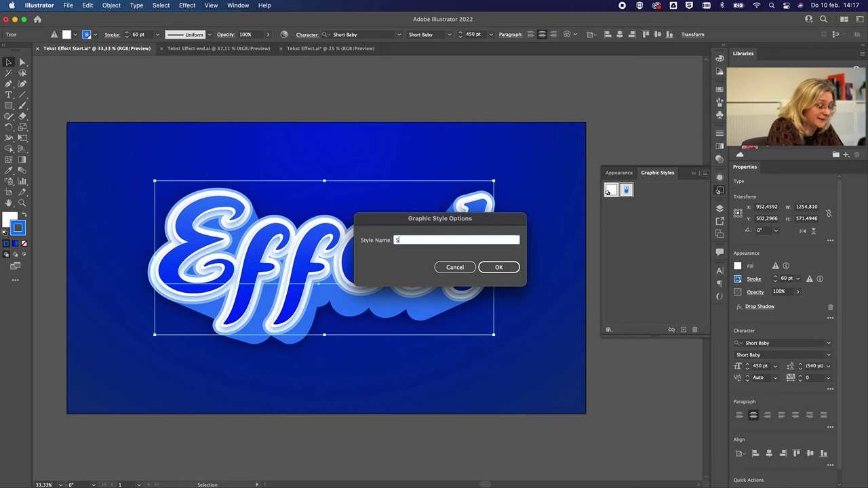
text(peeltijd)
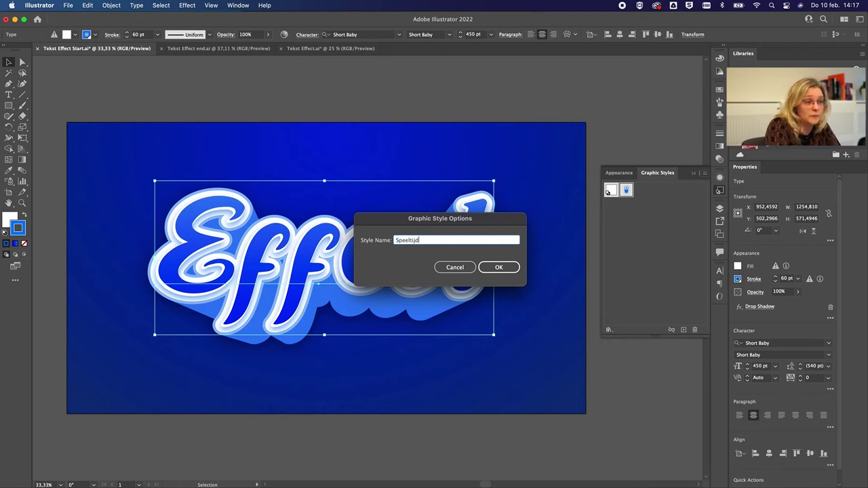
key(Return)
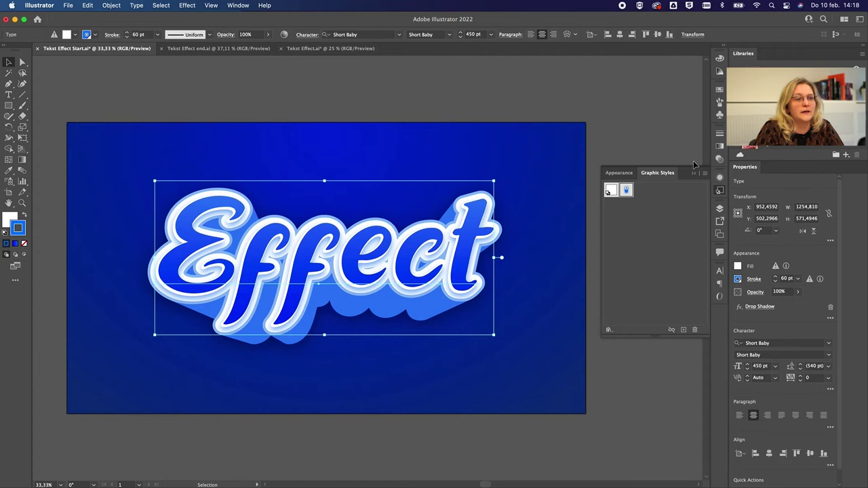
Step: Retype the word Effect as 'Speeltijd', correcting a typo along the way
click(721, 181)
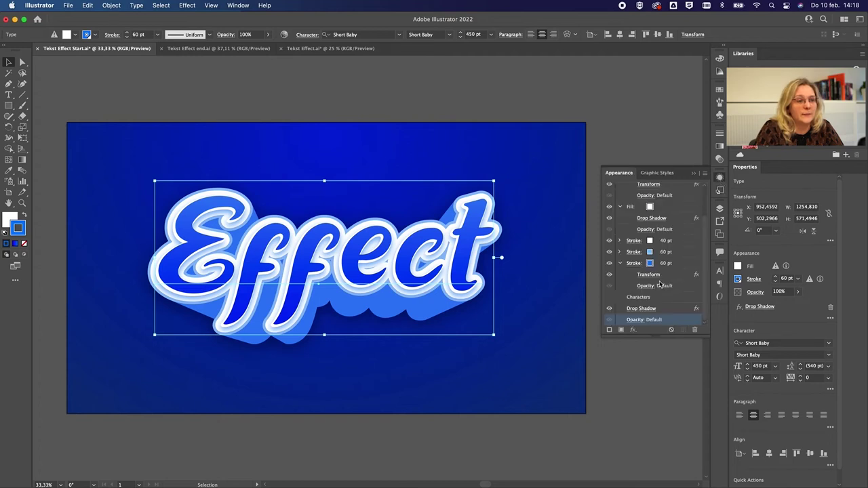
scroll(660, 285, up, 3)
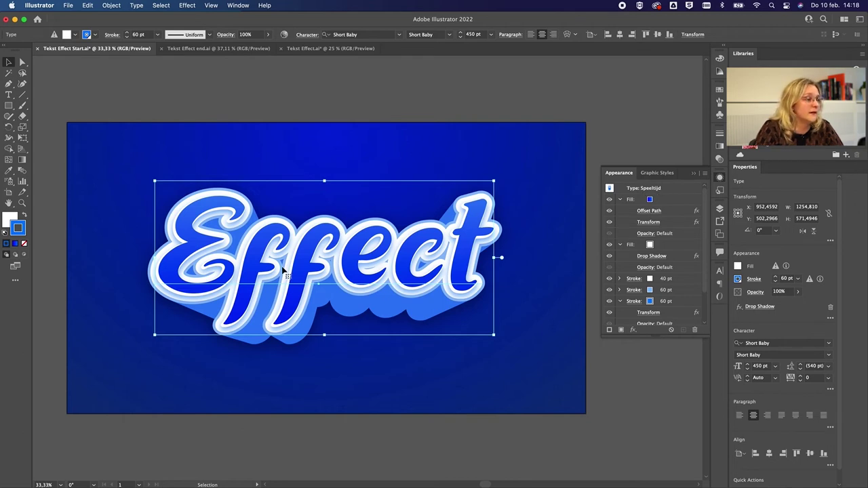
double_click(318, 272)
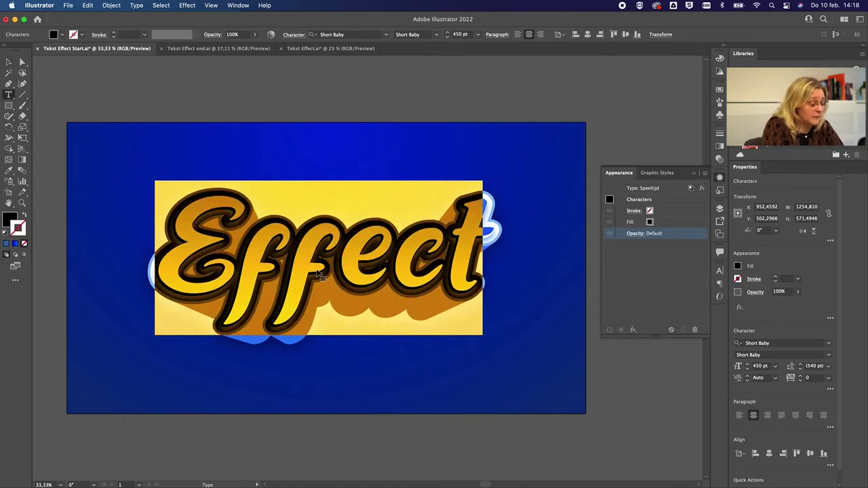
text(Sppel)
key(BackSpace)
key(BackSpace)
key(BackSpace)
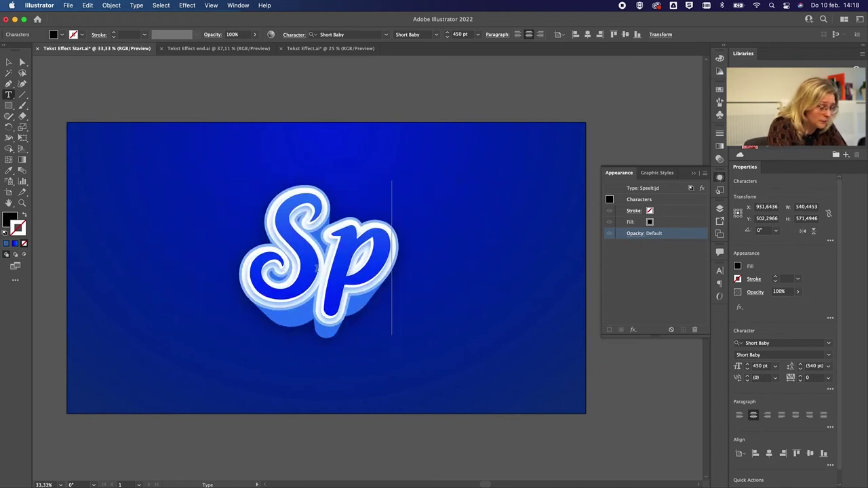
text(eeltijd)
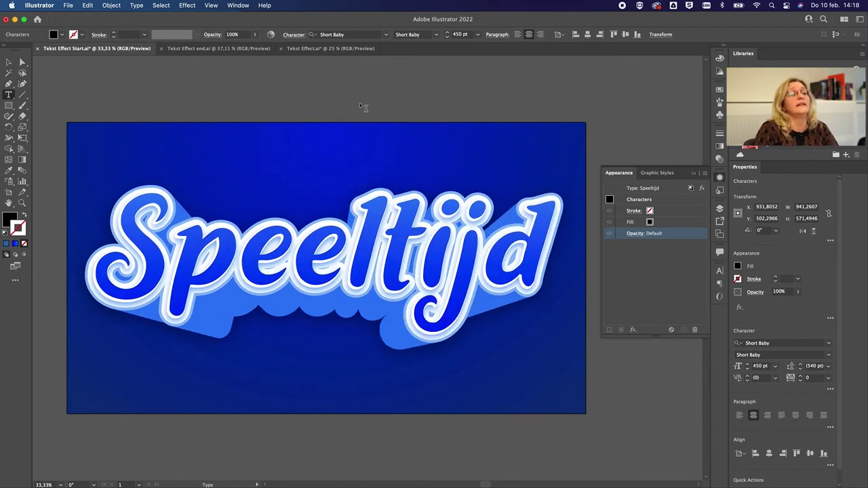
Step: Deselect, reset default colours and draw a small star above the word
click(9, 62)
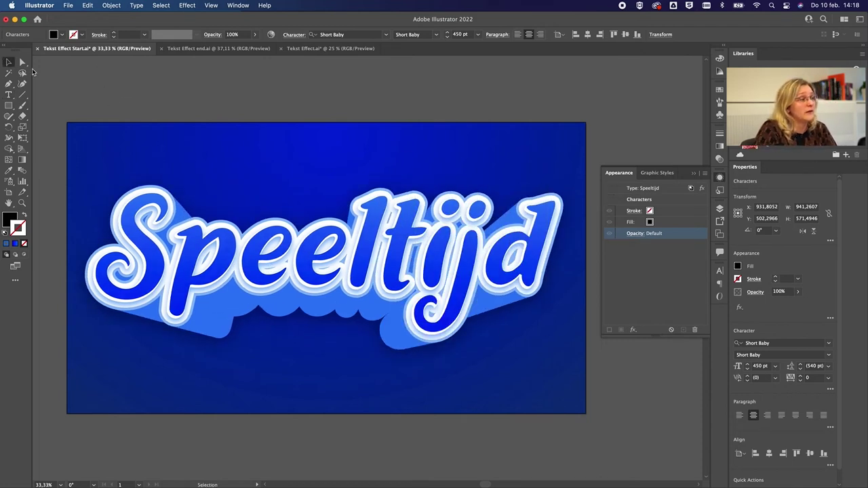
click(153, 109)
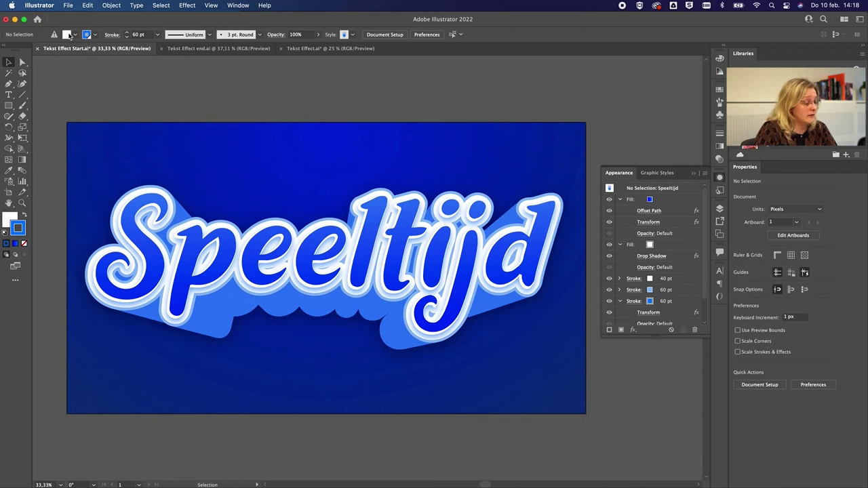
key(d)
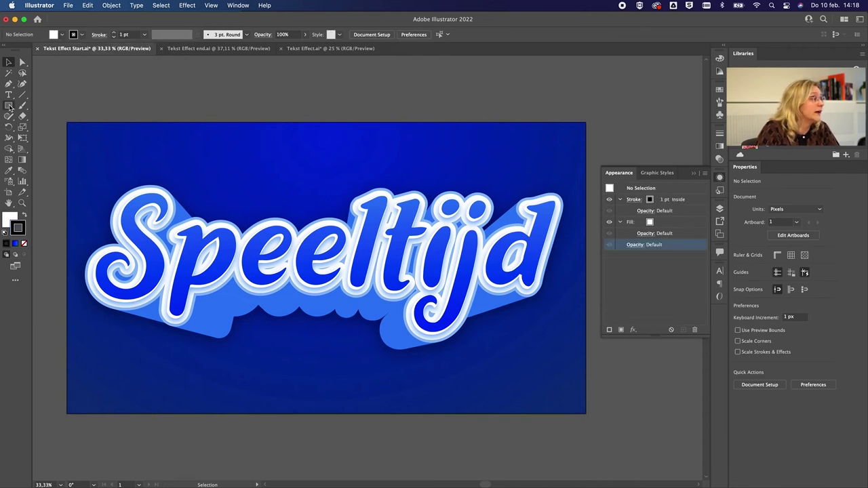
drag(10, 107, 81, 151)
drag(246, 152, 247, 127)
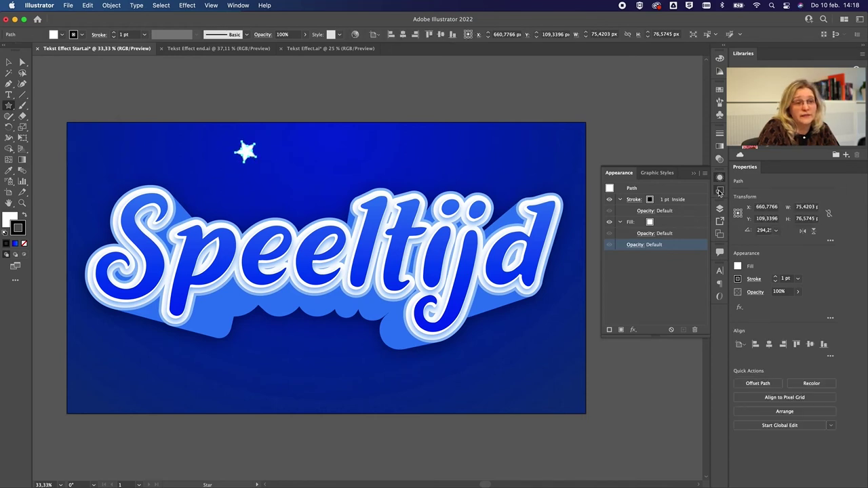
Step: Apply the Speeltijd graphic style to the star and rotate it slightly
click(721, 192)
click(627, 191)
click(8, 62)
drag(261, 155, 228, 161)
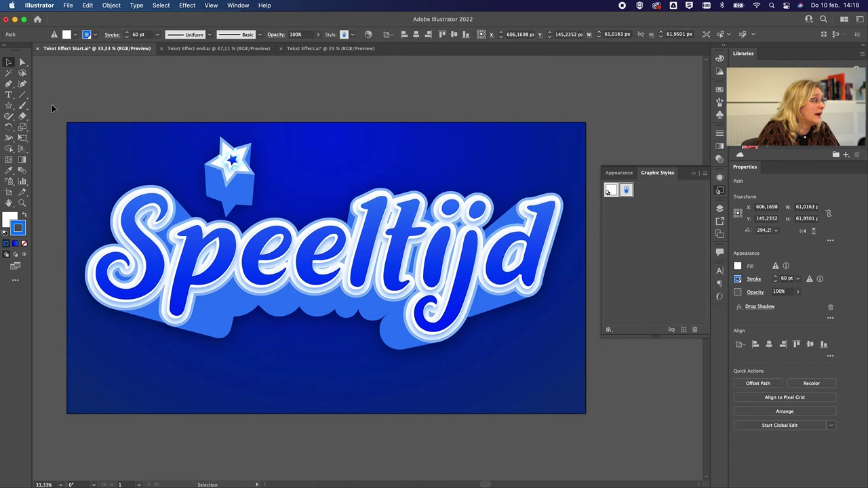
Step: Paint a curvy swash under Speeltijd with the Blob Brush and apply the Speeltijd graphic style
click(21, 107)
click(78, 116)
mouse_move(249, 356)
mouse_down()
mouse_move(359, 348)
mouse_move(351, 340)
mouse_up()
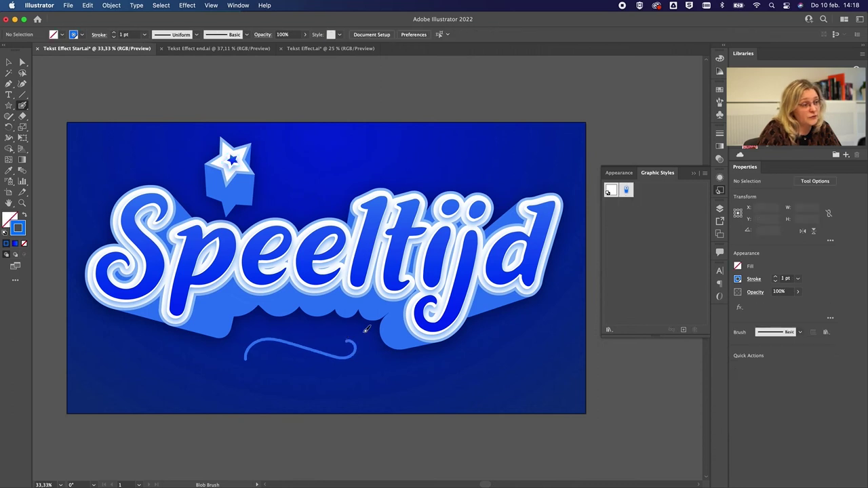
click(9, 63)
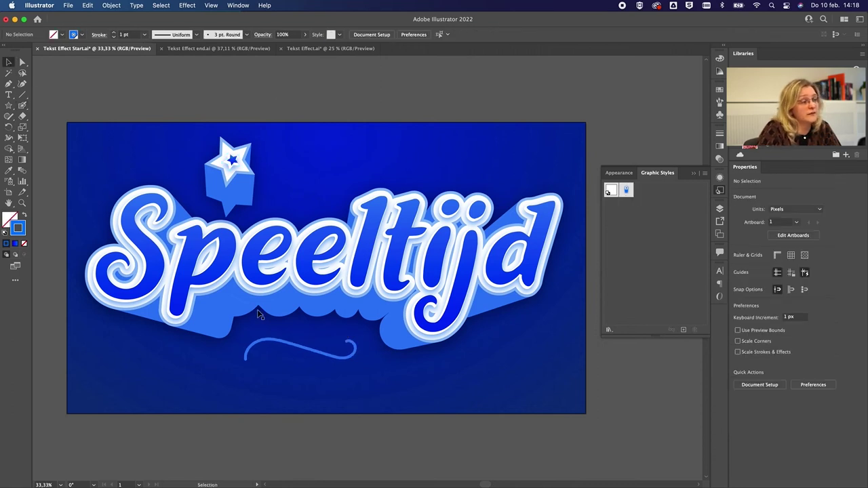
click(267, 344)
click(630, 193)
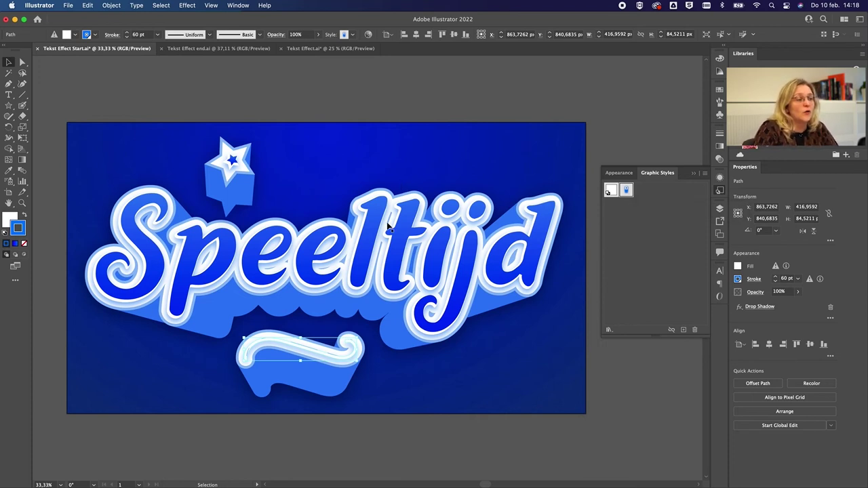
click(189, 266)
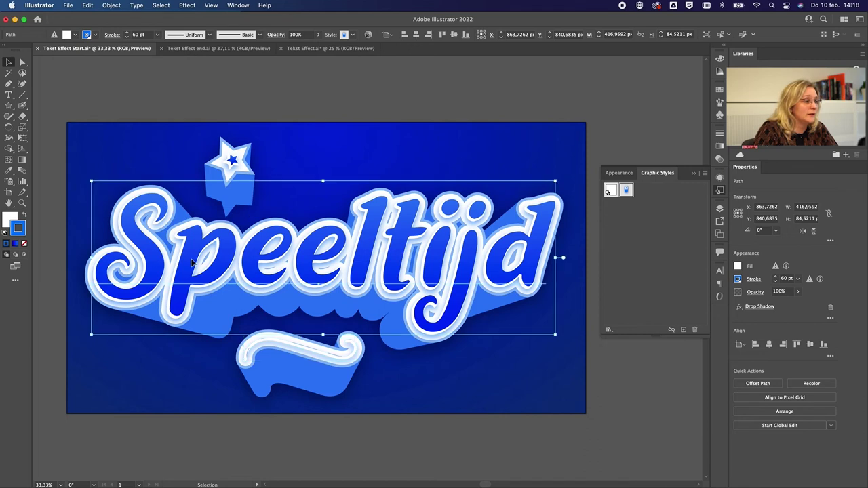
click(355, 377)
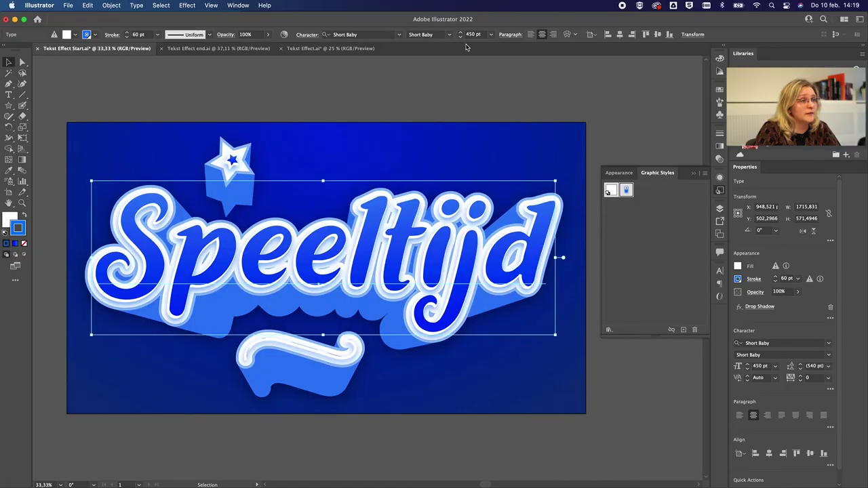
click(470, 34)
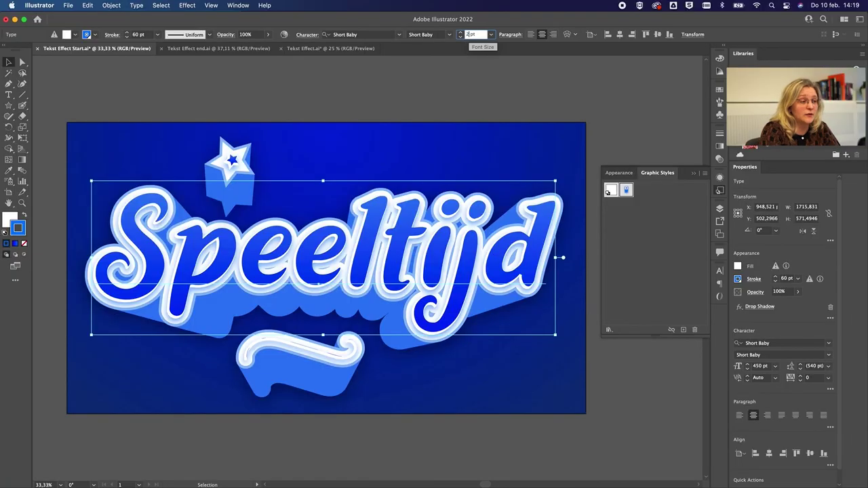
text(250)
key(Return)
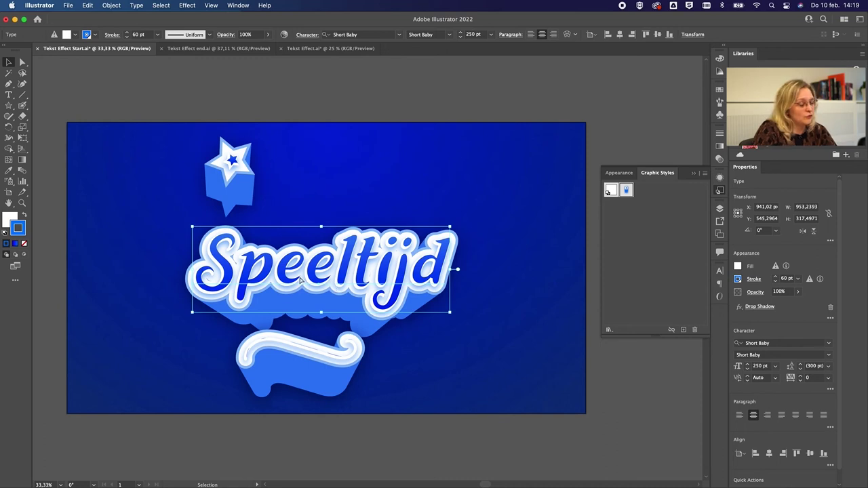
key(super+z)
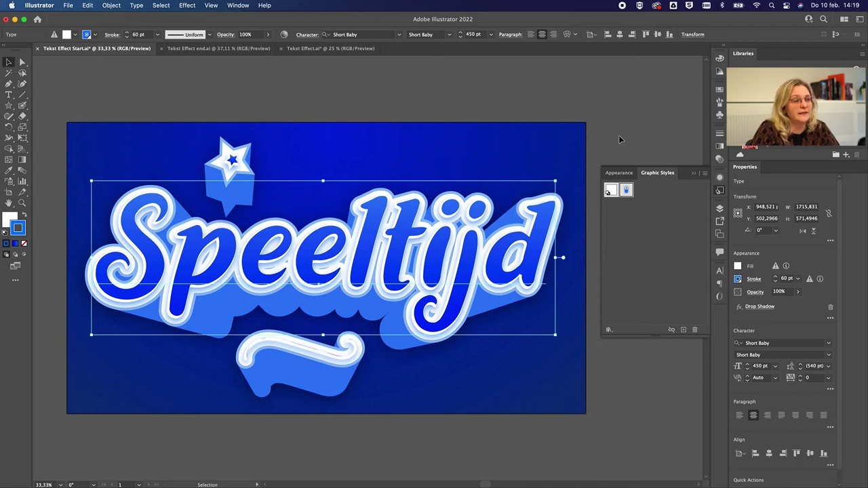
click(620, 139)
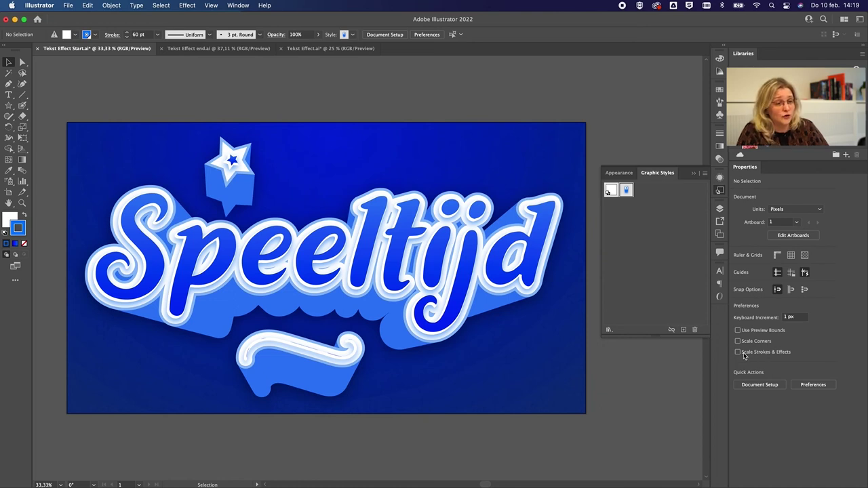
Step: Try scaling the Speeltijd text down by a corner handle, then undo it
click(426, 293)
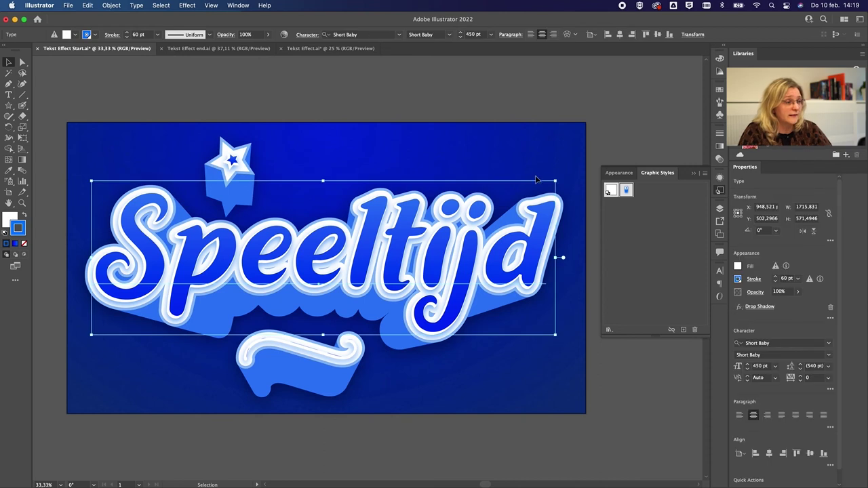
drag(554, 181, 477, 224)
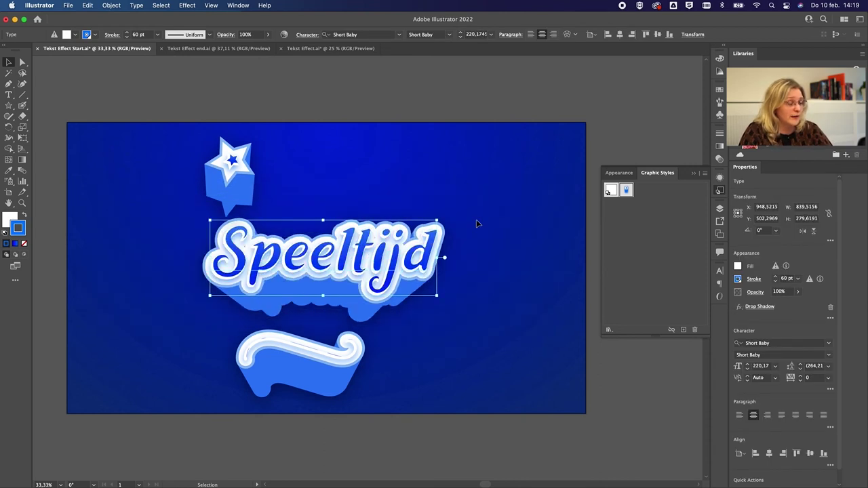
key(a)
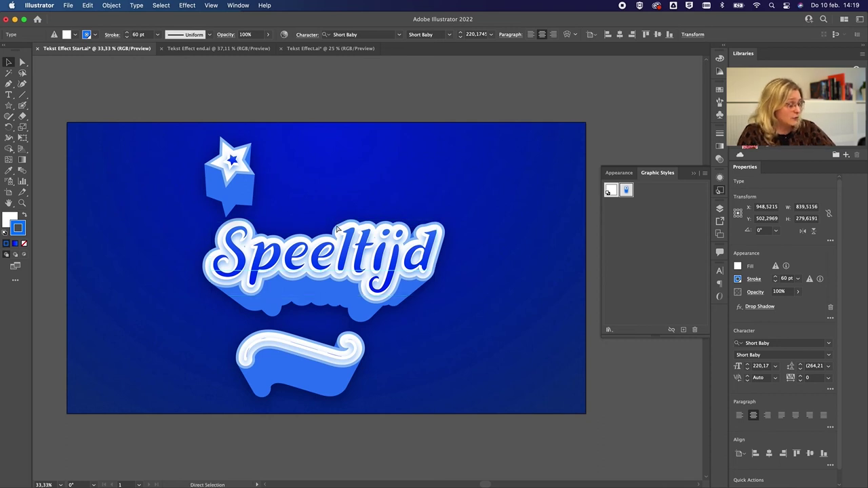
key(ctrl+z)
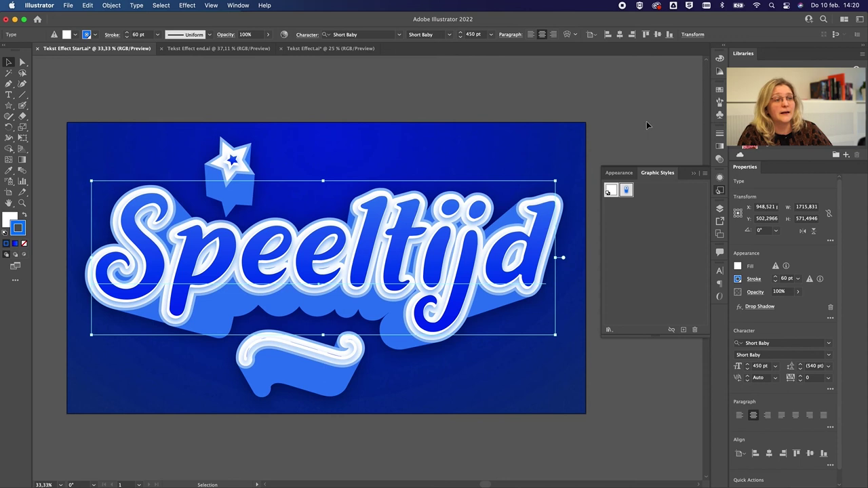
click(648, 127)
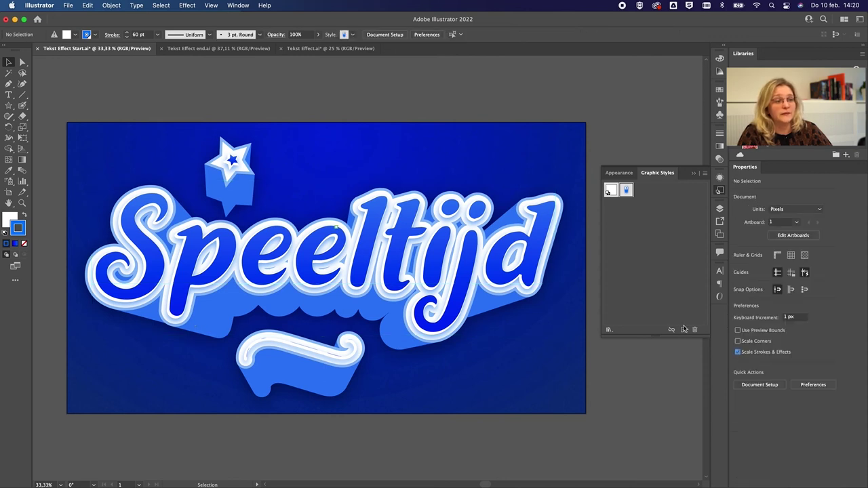
Step: Scale Speeltijd down to about 212 pt with strokes and effects scaling along
click(478, 278)
drag(557, 181, 473, 225)
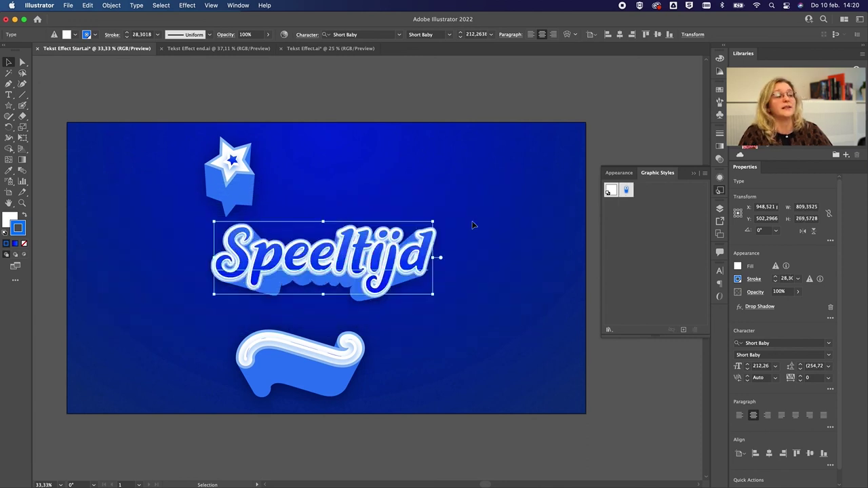
key(a)
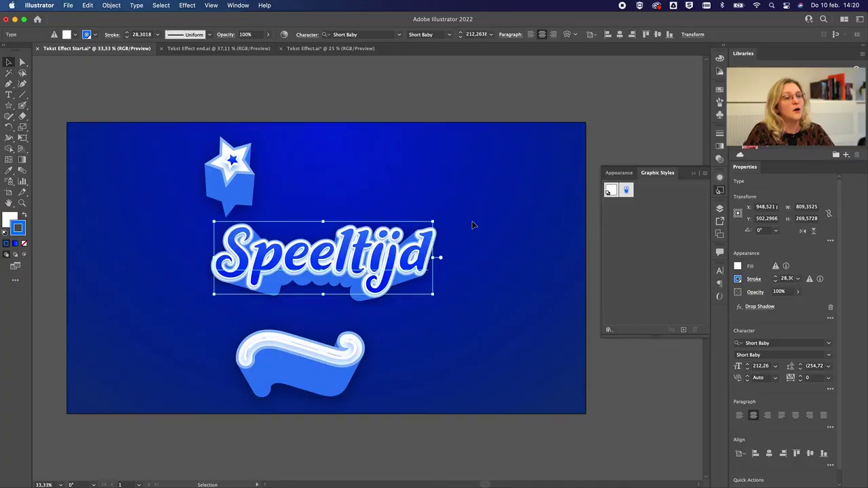
click(615, 134)
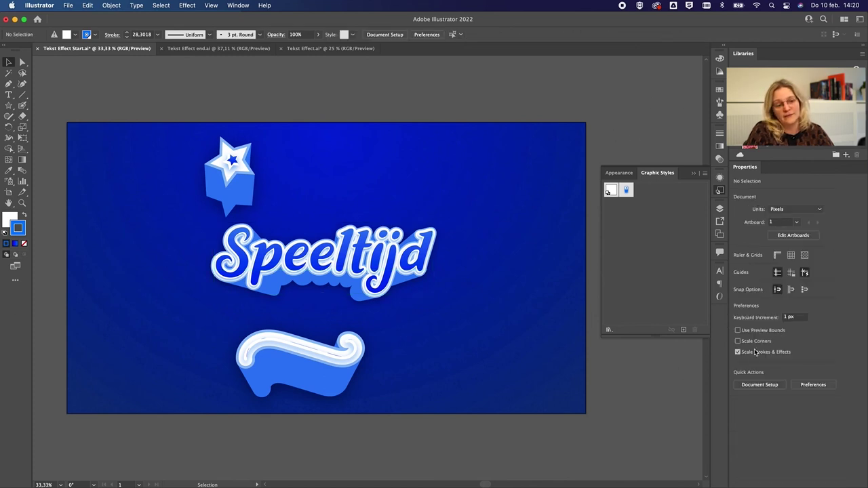
click(738, 353)
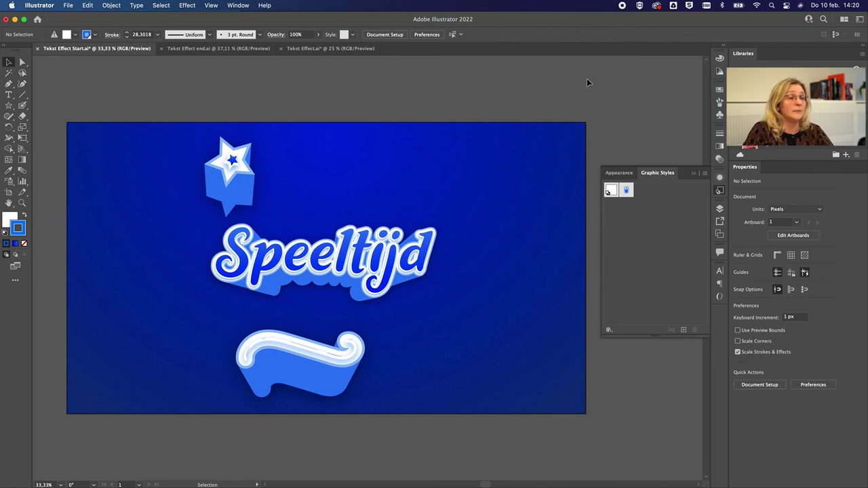